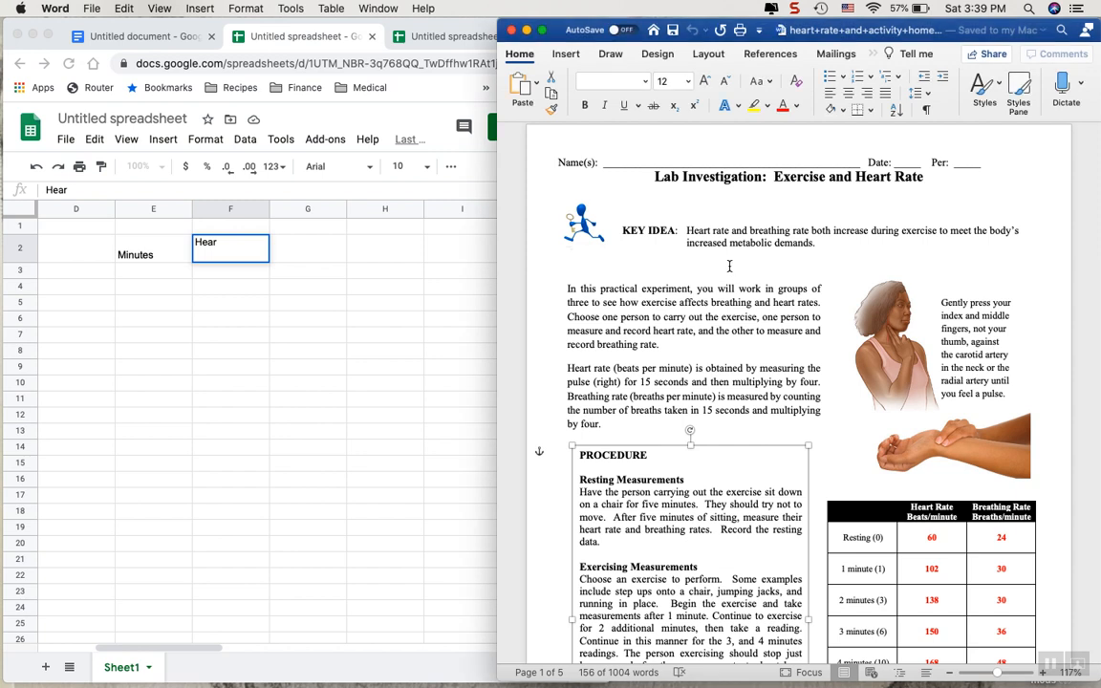
Clear the partial heading in F2 and the Minutes heading in E2 of the spreadsheet.
{"action": "left_click", "coordinate": [210, 243]}
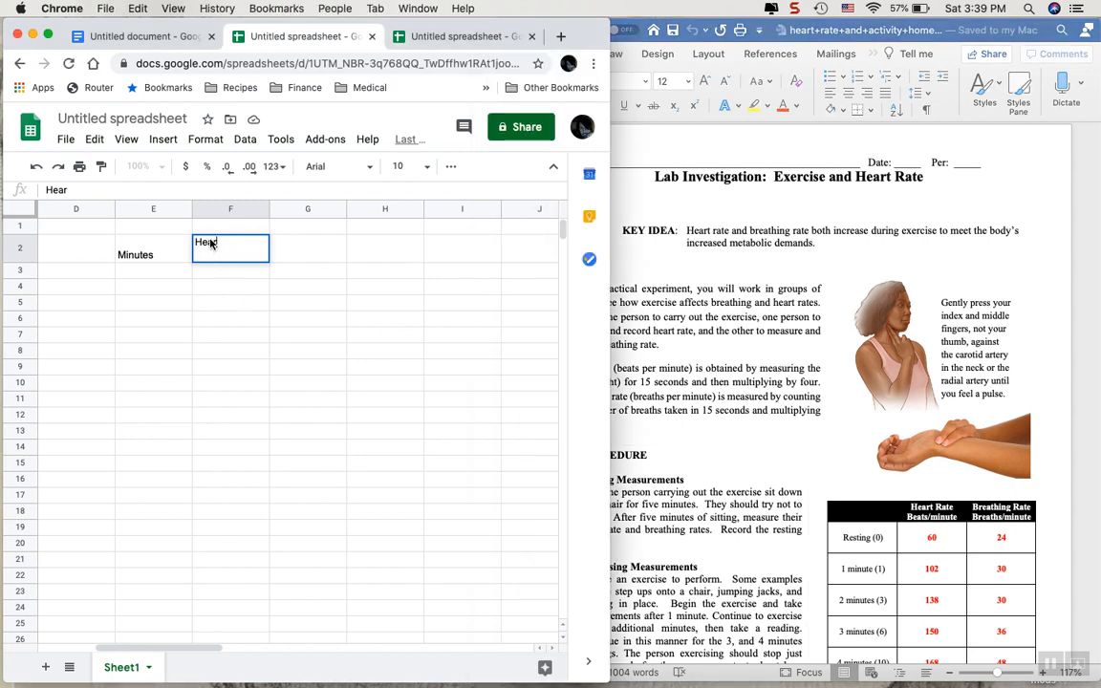
{"action": "key", "text": "BackSpace"}
{"action": "key", "text": "BackSpace"}
{"action": "key", "text": "BackSpace"}
{"action": "left_click", "coordinate": [177, 264]}
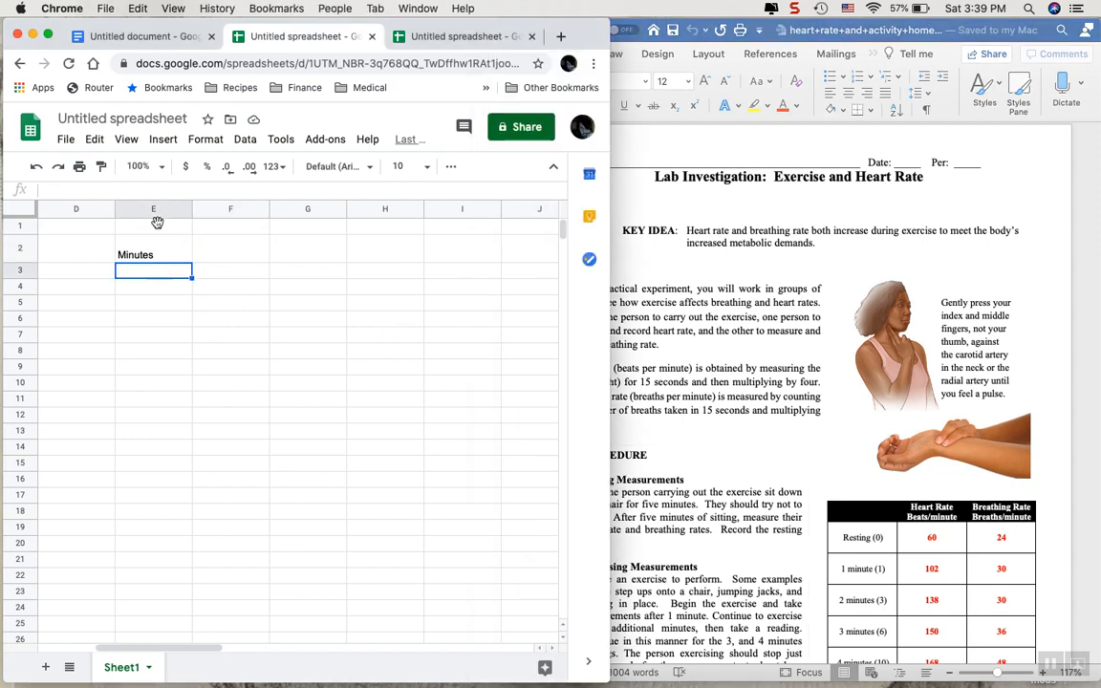
{"action": "left_click", "coordinate": [160, 252]}
{"action": "key", "text": "Delete"}
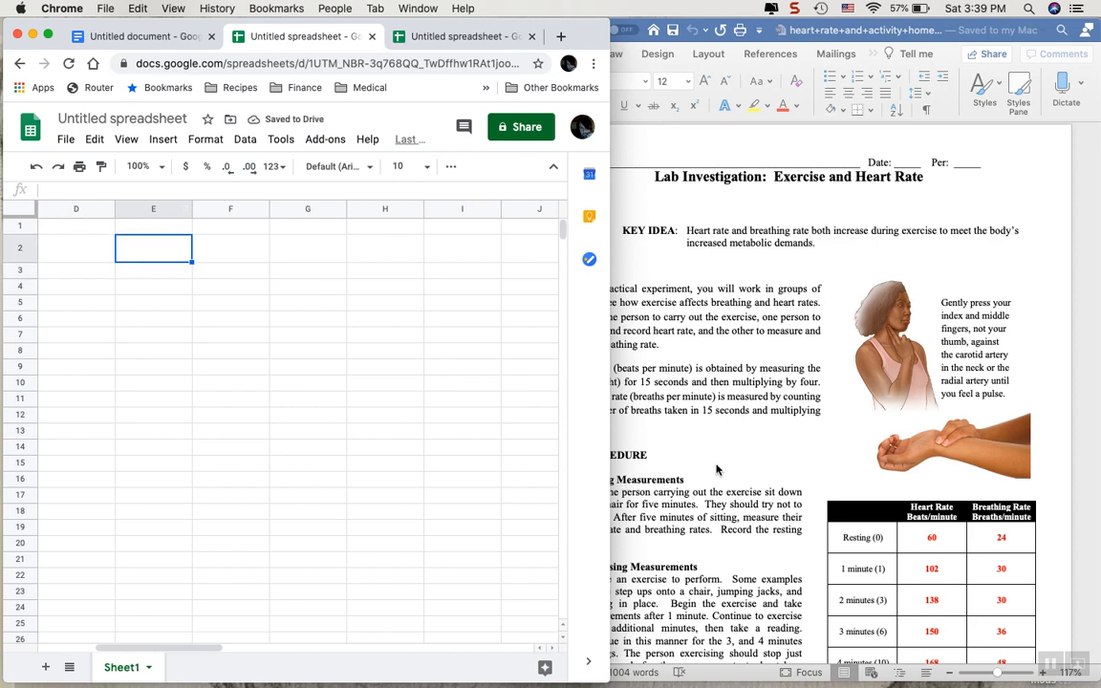
Bring up the results table in the Word lab handout and enter the heading "Minutes" in cell E2 of the spreadsheet.
{"action": "left_click", "coordinate": [648, 424]}
{"action": "scroll", "coordinate": [717, 468], "scroll_direction": "down", "scroll_amount": 5}
{"action": "left_click", "coordinate": [717, 468]}
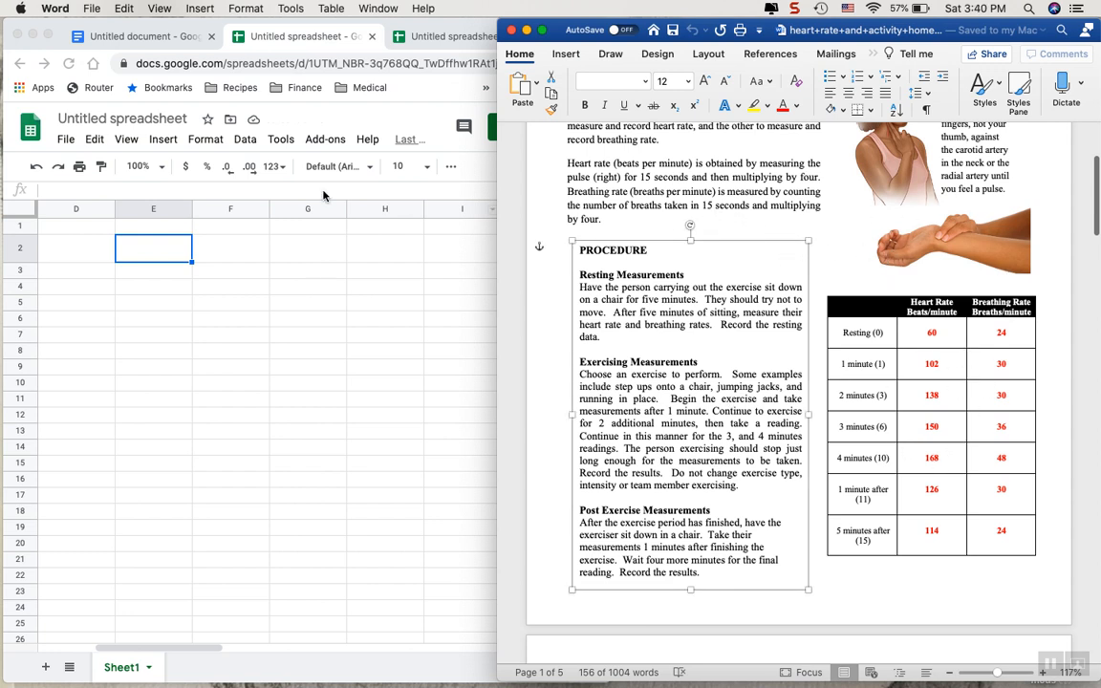
{"action": "left_click", "coordinate": [170, 245]}
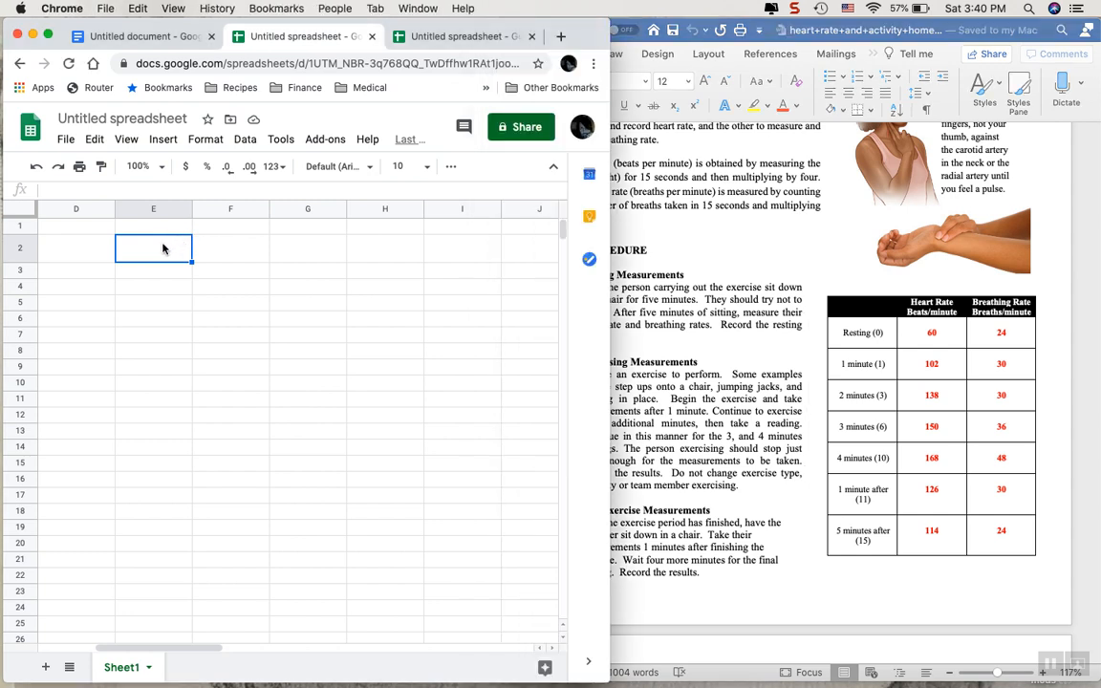
{"action": "type", "text": "Minutes"}
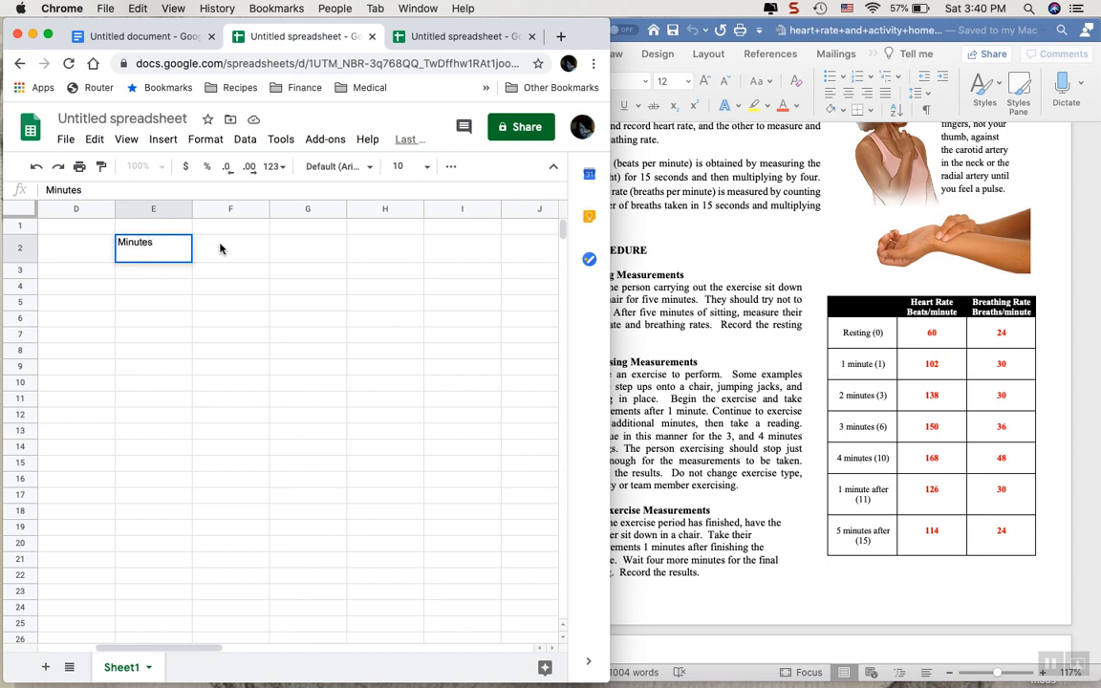
{"action": "key", "text": "Tab"}
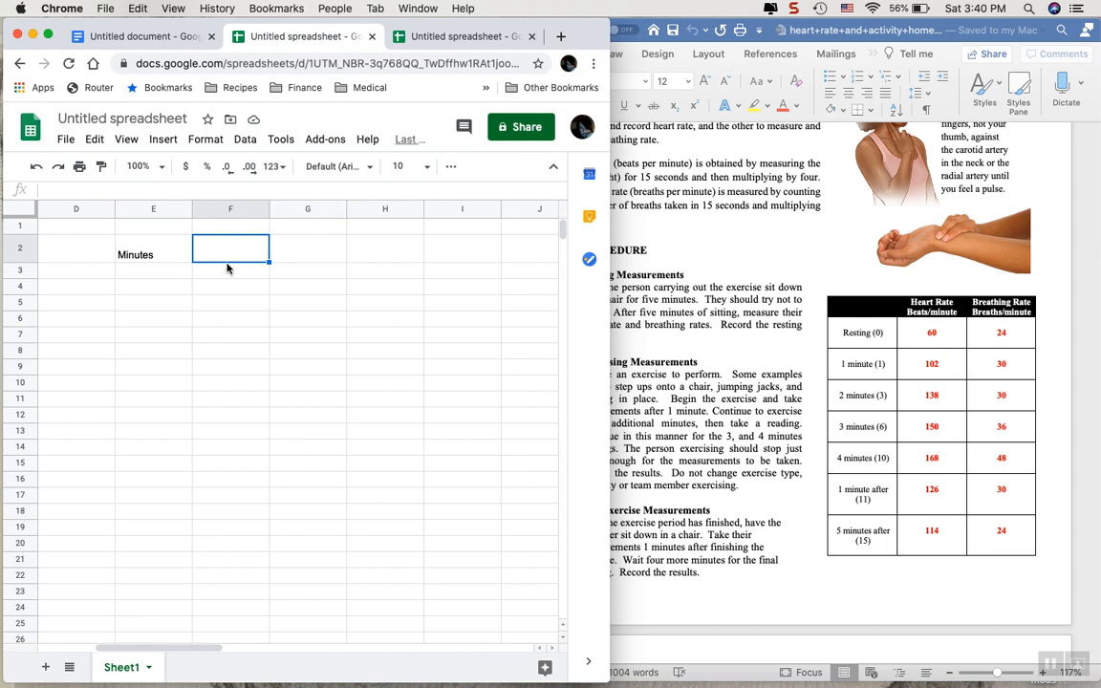
Enter the heading "Heart Rate Beats/Minute" in cell F2.
{"action": "type", "text": "Hear"}
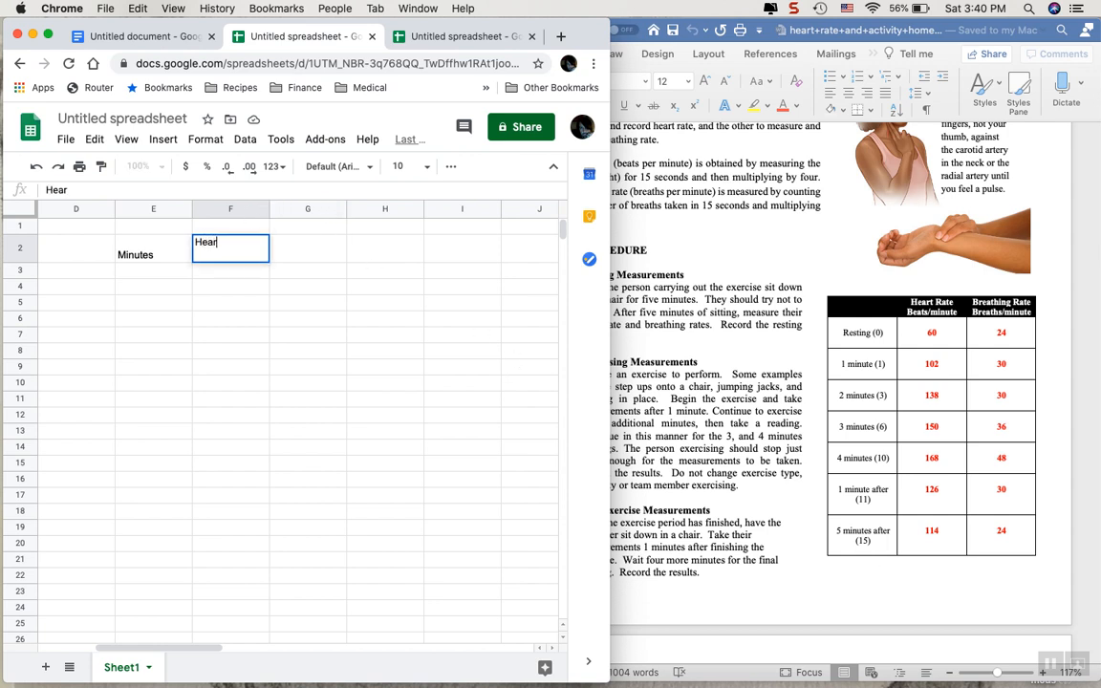
{"action": "type", "text": "t Rate Beats/"}
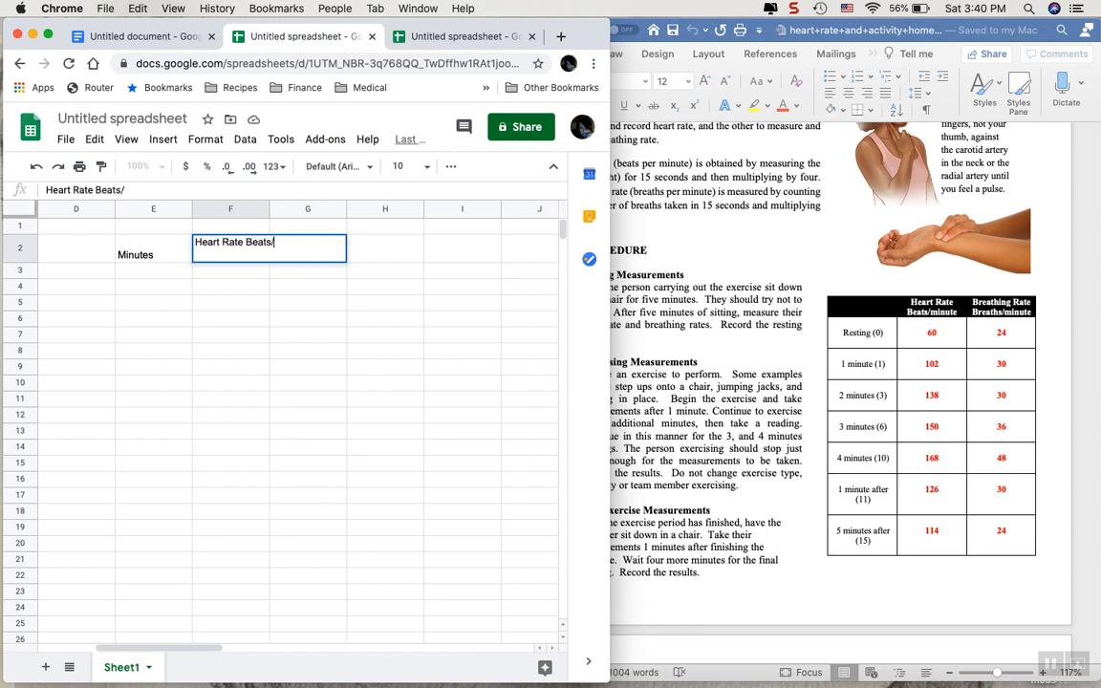
{"action": "type", "text": "Minute"}
{"action": "key", "text": "Tab"}
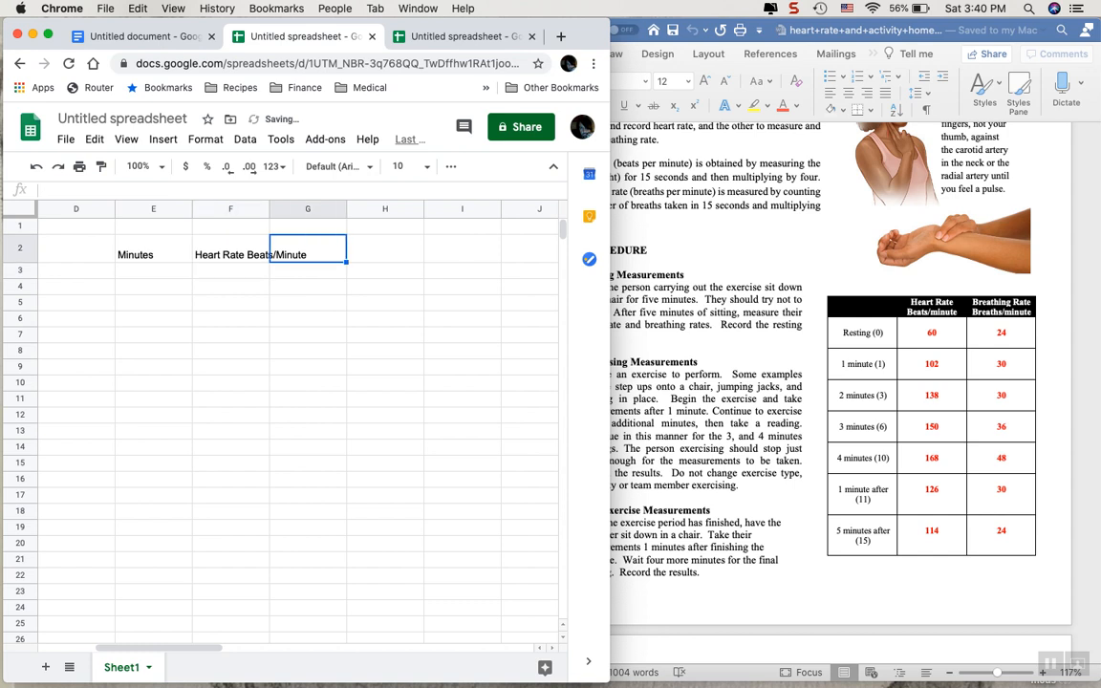
Enter the heading "Breathing Rate Breaths/Minute" in cell G2.
{"action": "type", "text": "Ber"}
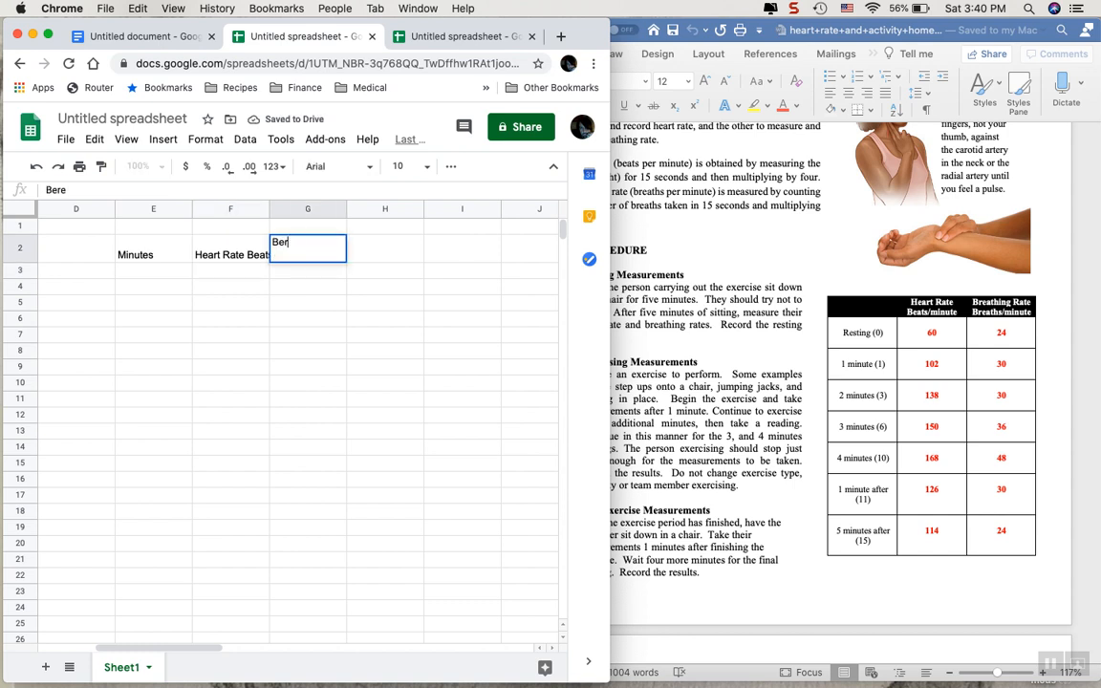
{"action": "type", "text": "athing R"}
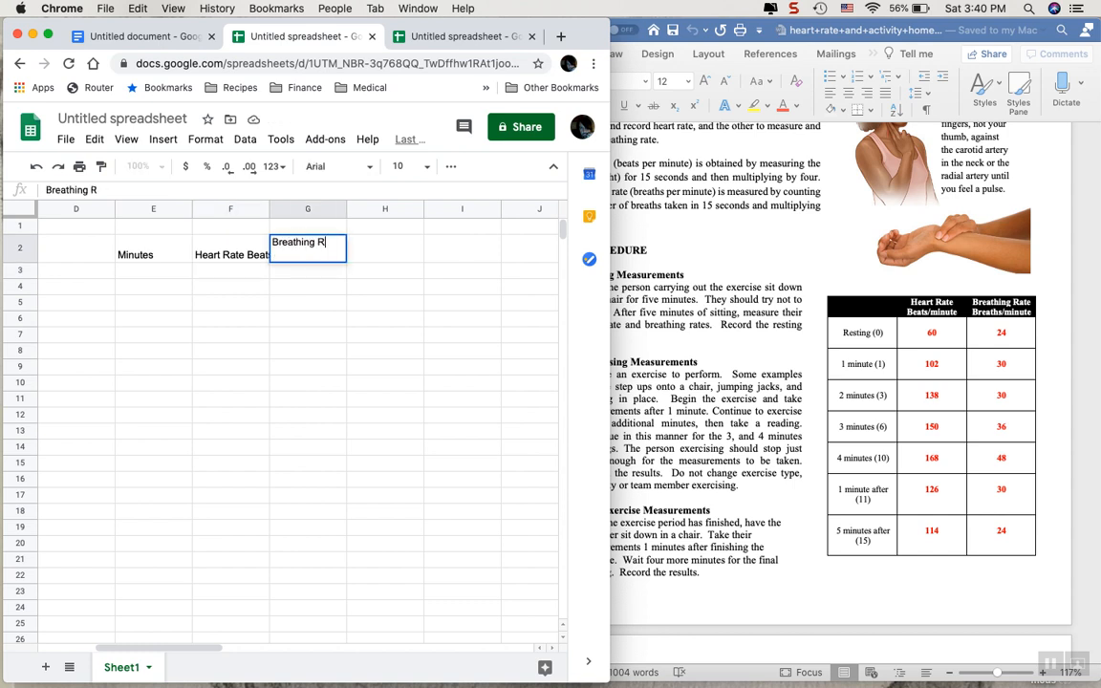
{"action": "type", "text": "ate Br"}
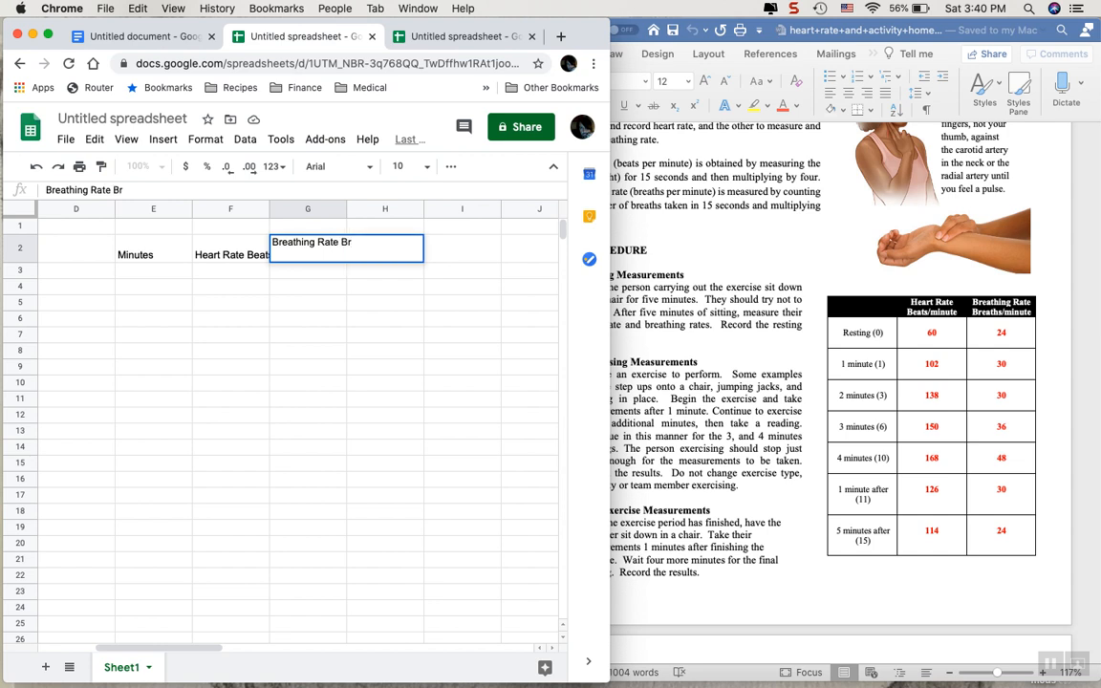
{"action": "type", "text": "eaths"}
{"action": "type", "text": "/Minu"}
{"action": "type", "text": "te"}
{"action": "key", "text": "Return"}
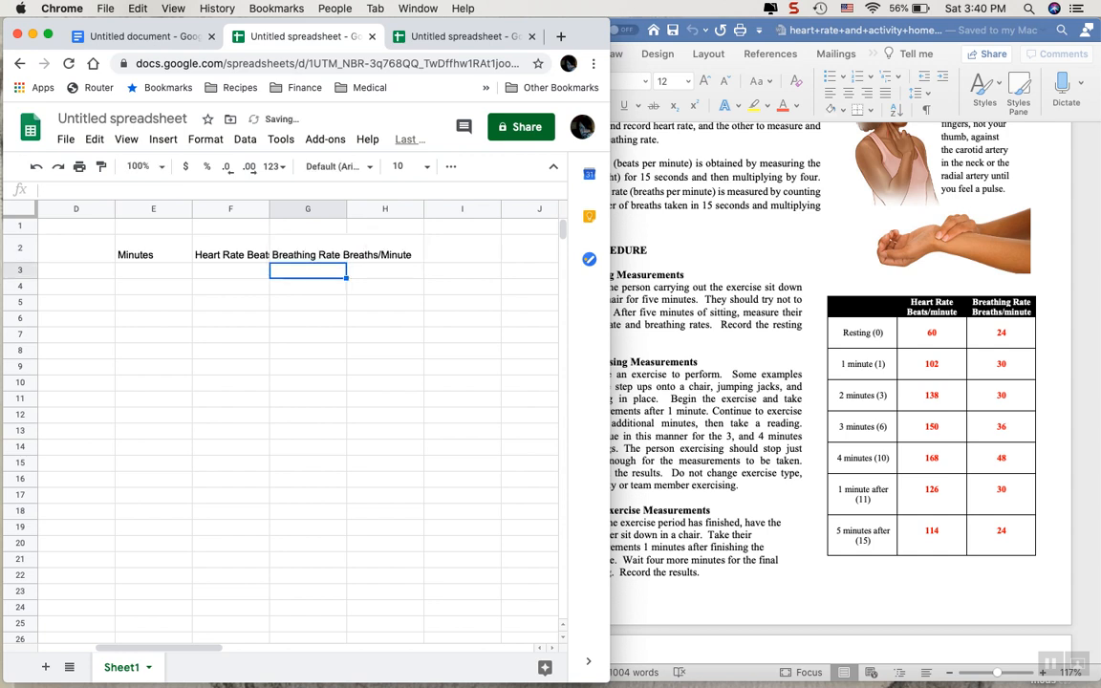
Enter the minute values 0, 1 and 3 in cells E3 to E5 under Minutes.
{"action": "key", "text": "Left"}
{"action": "key", "text": "Left"}
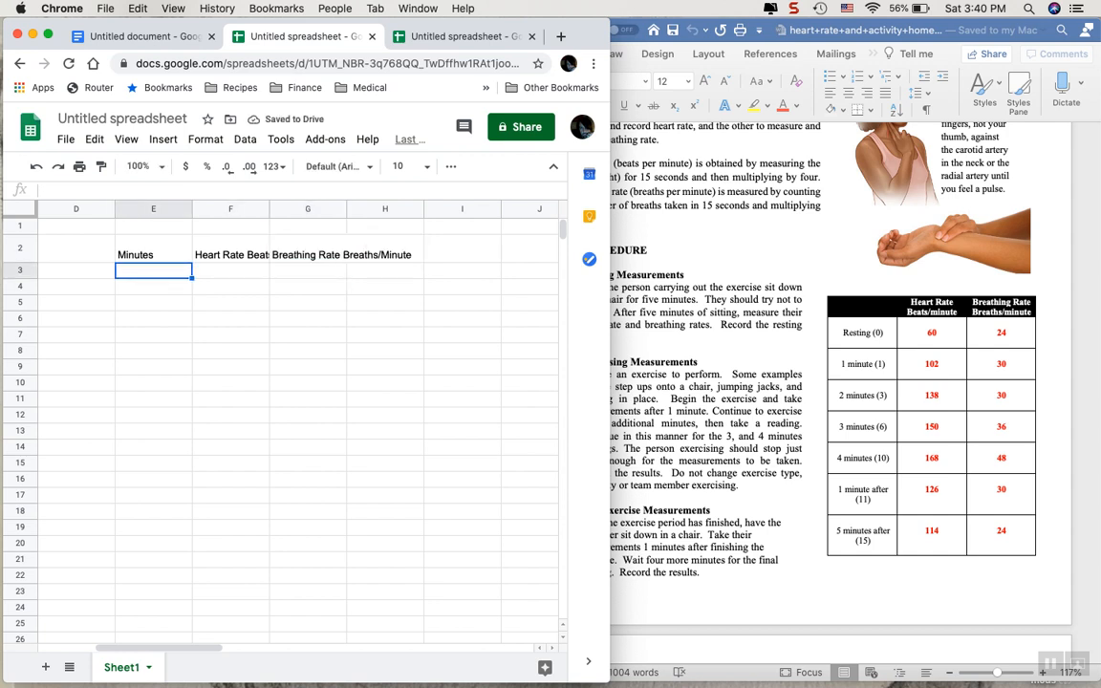
{"action": "type", "text": "0"}
{"action": "key", "text": "Return"}
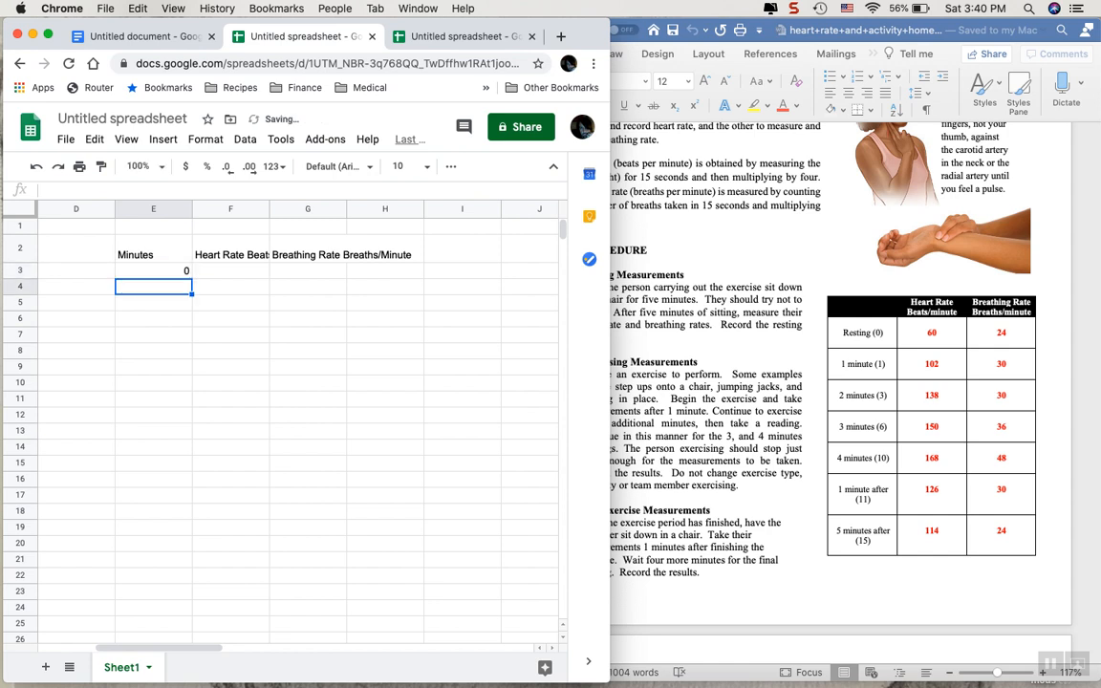
{"action": "type", "text": "1"}
{"action": "key", "text": "Return"}
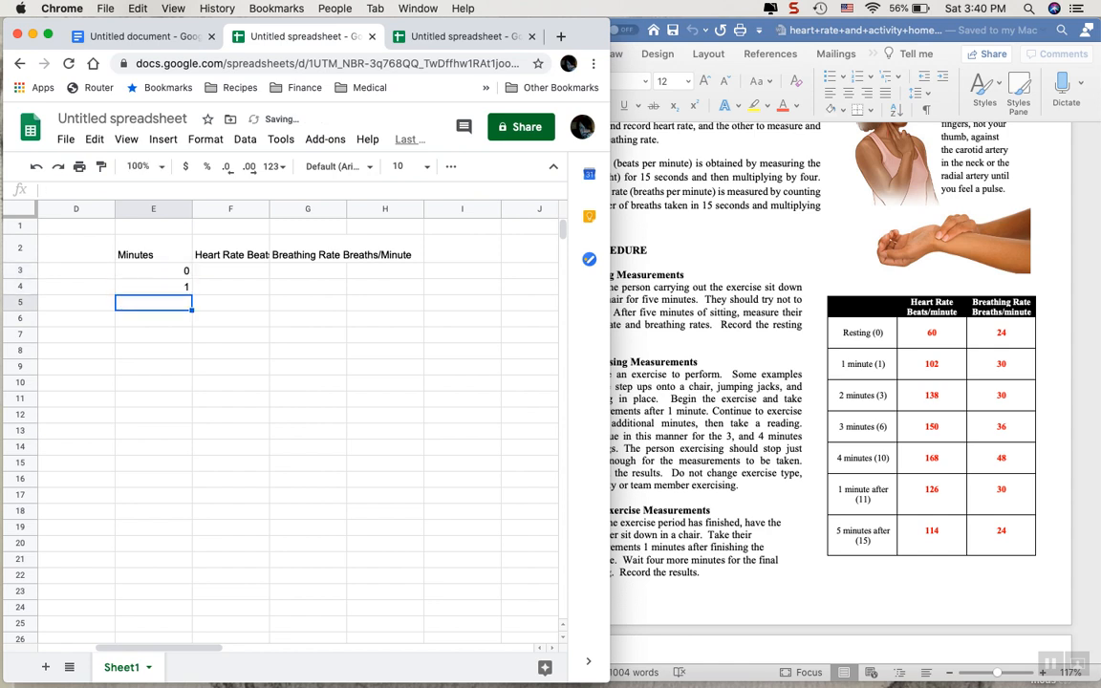
{"action": "type", "text": "3"}
{"action": "key", "text": "Return"}
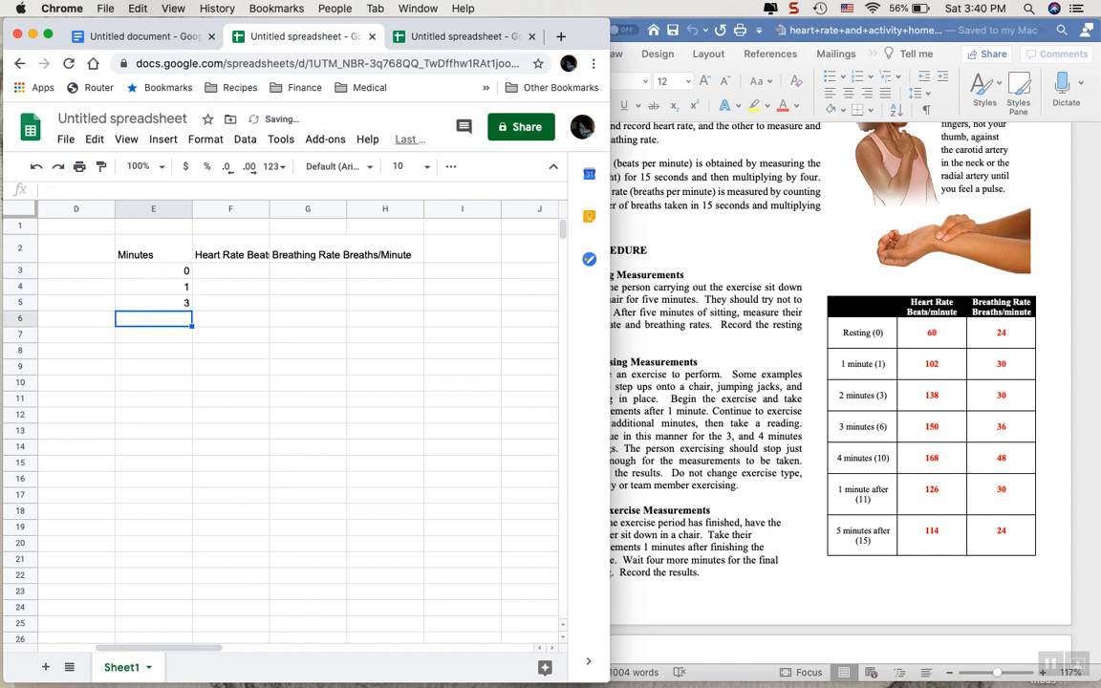
Enter the heart rates 60, 102 and 138 in cells F3 to F5.
{"action": "left_click", "coordinate": [249, 271]}
{"action": "type", "text": "60"}
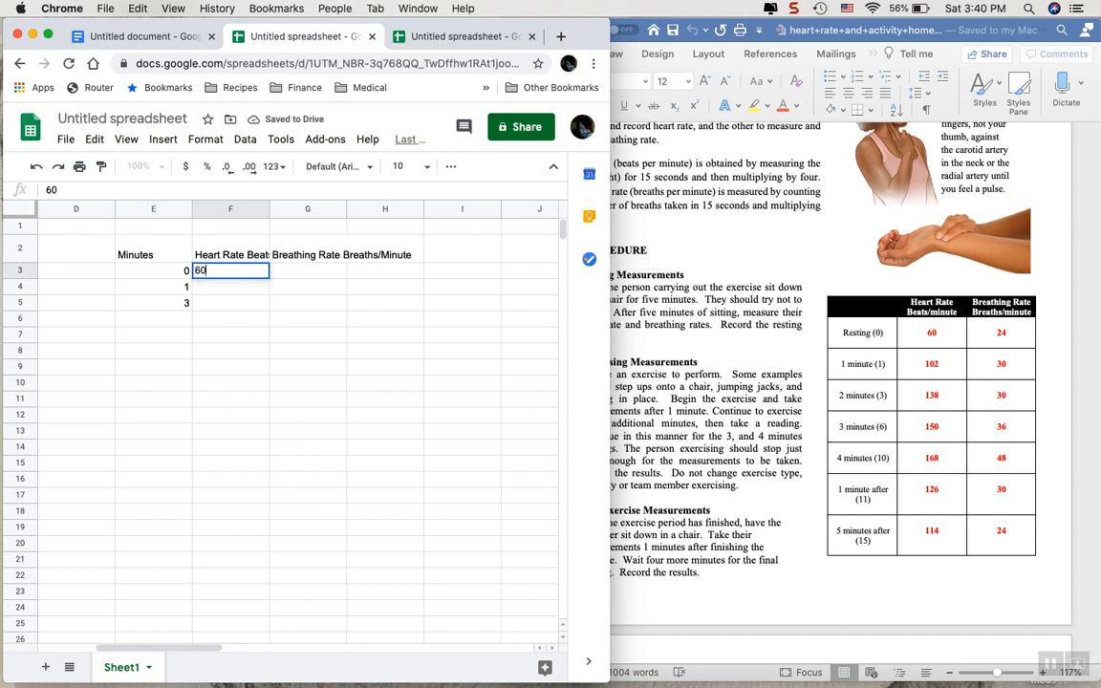
{"action": "key", "text": "Return"}
{"action": "type", "text": "102"}
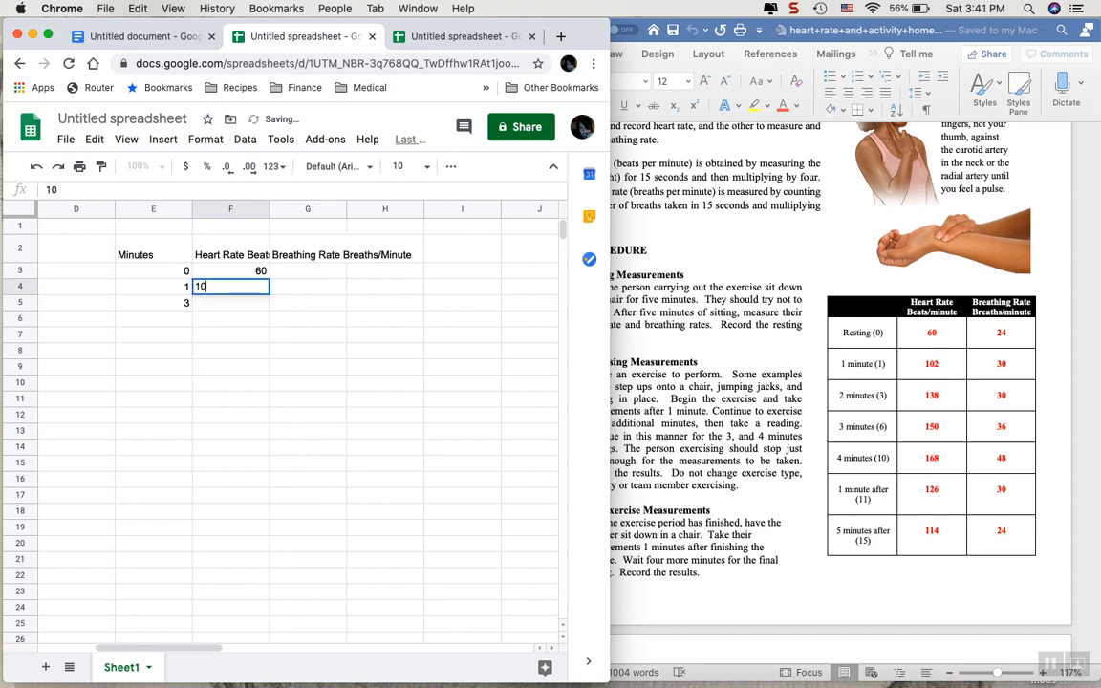
{"action": "key", "text": "Return"}
{"action": "type", "text": "1"}
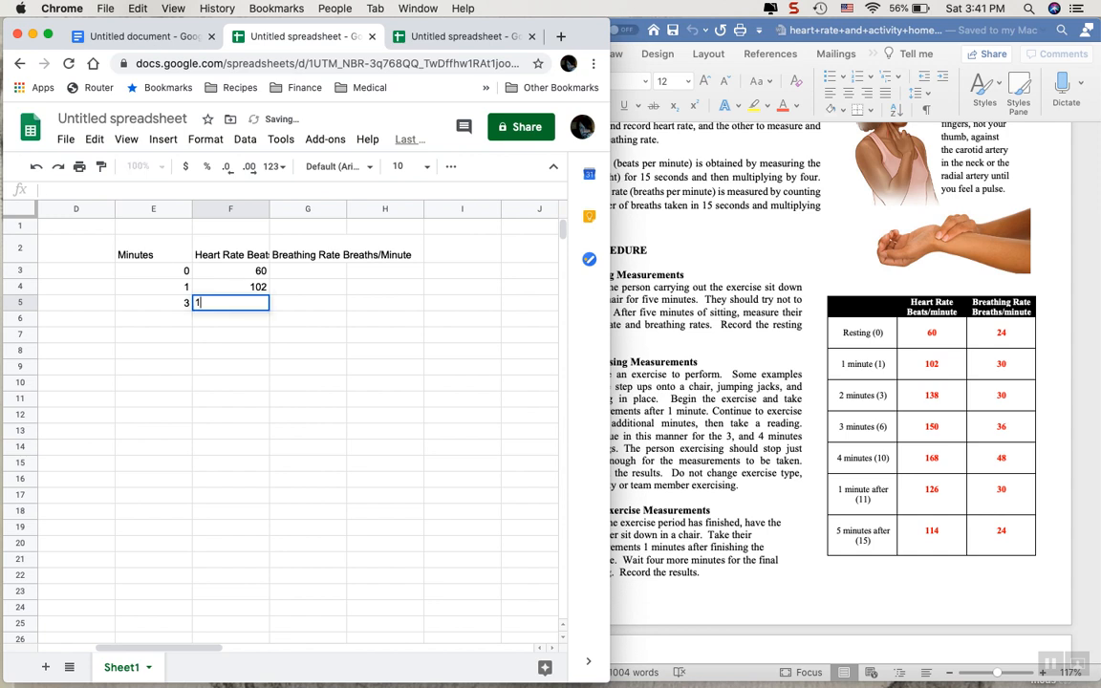
{"action": "type", "text": "38"}
{"action": "key", "text": "Return"}
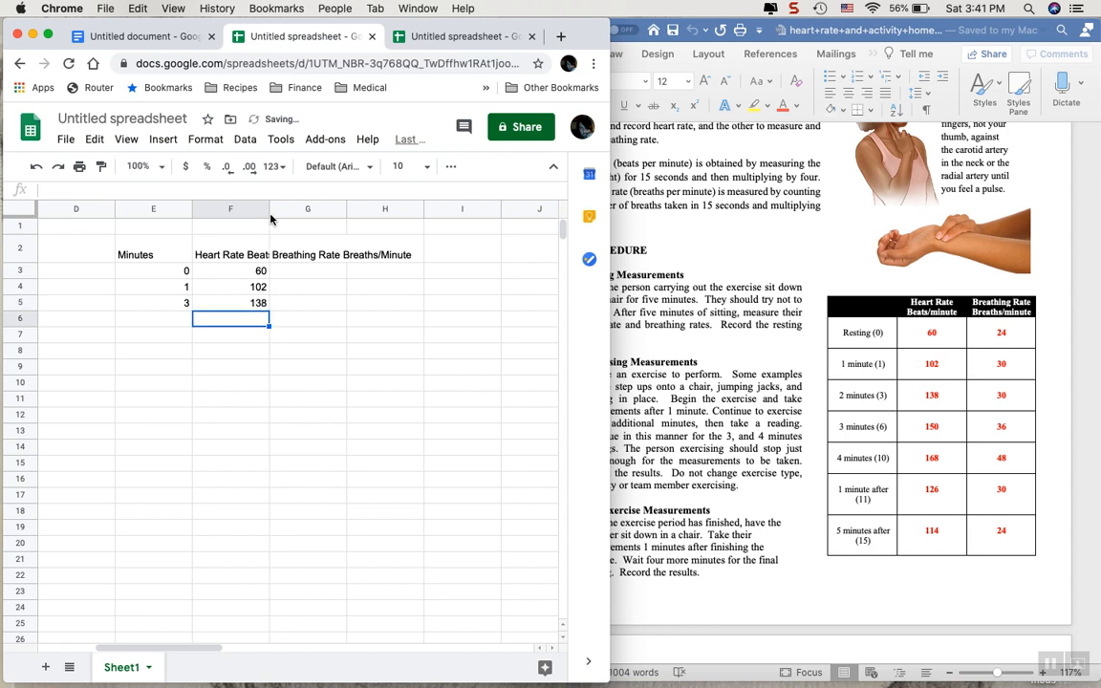
Enter the breathing rates 24, 30 and 30 in cells G3 to G5.
{"action": "left_click", "coordinate": [308, 274]}
{"action": "type", "text": "24"}
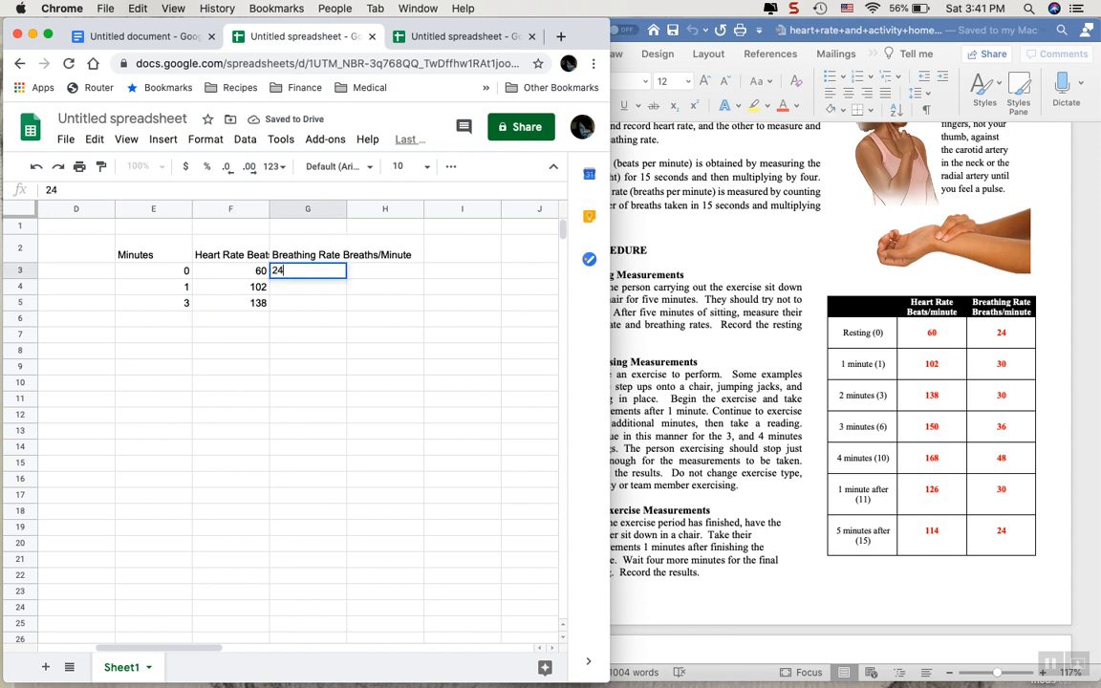
{"action": "key", "text": "Return"}
{"action": "type", "text": "30"}
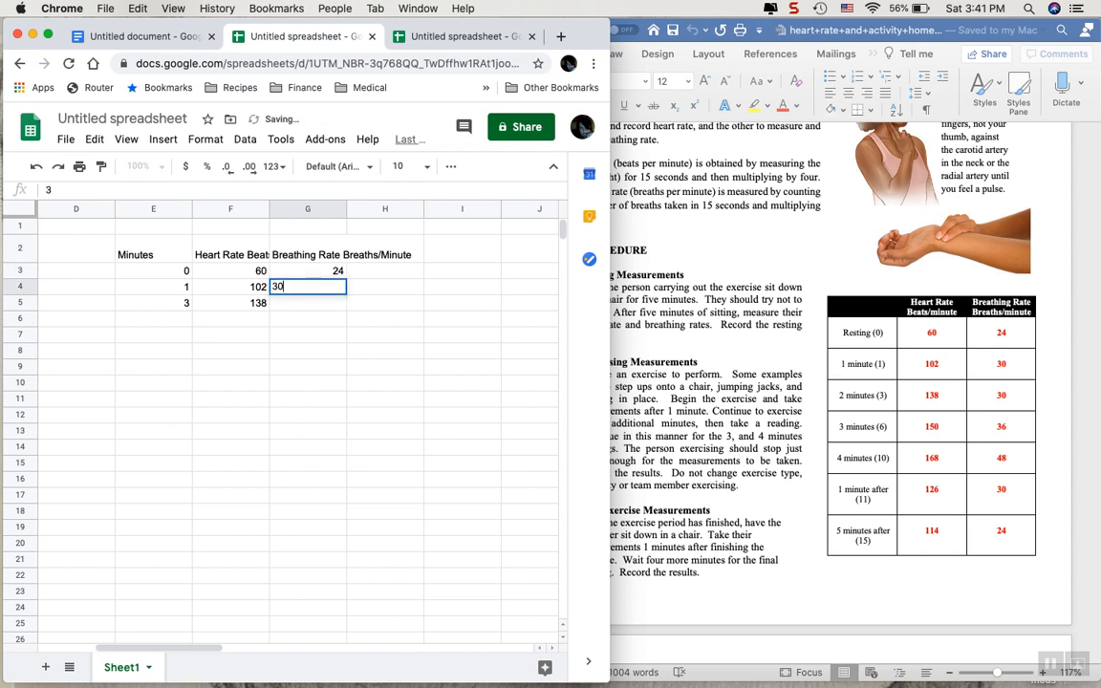
{"action": "left_click", "coordinate": [315, 305]}
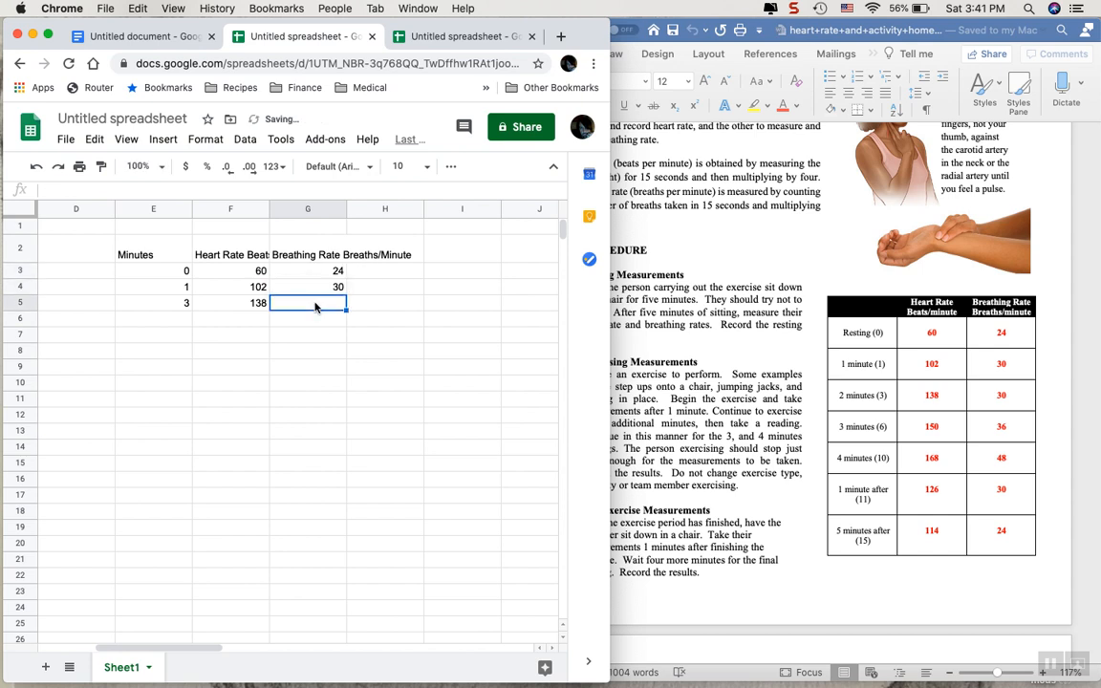
{"action": "type", "text": "30"}
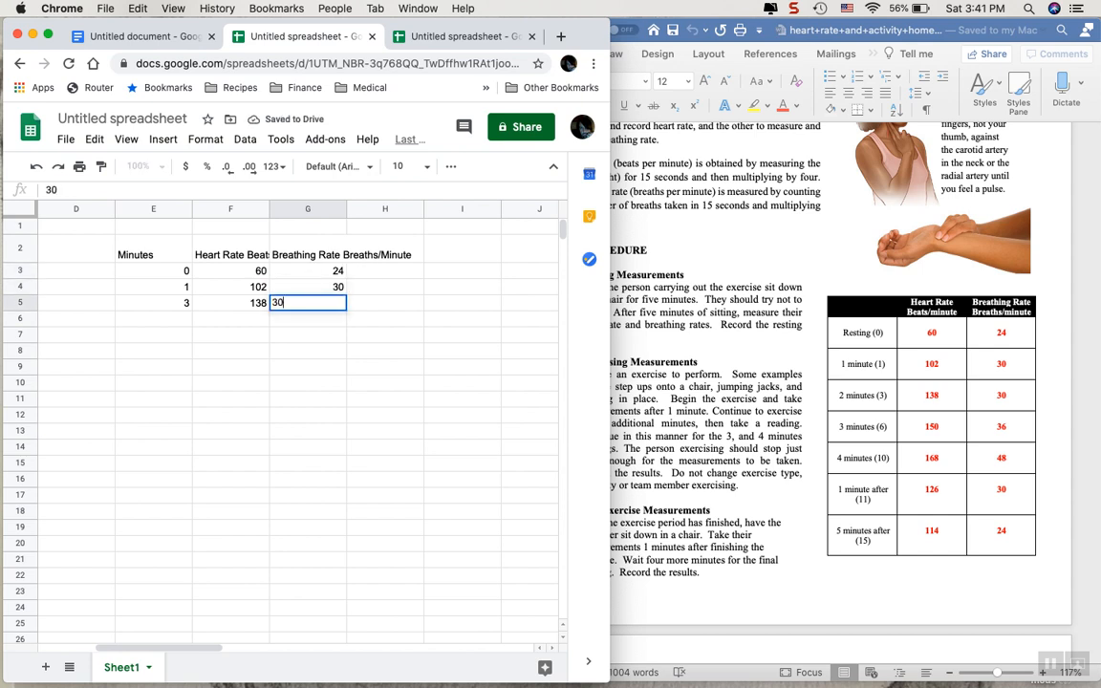
{"action": "key", "text": "Return"}
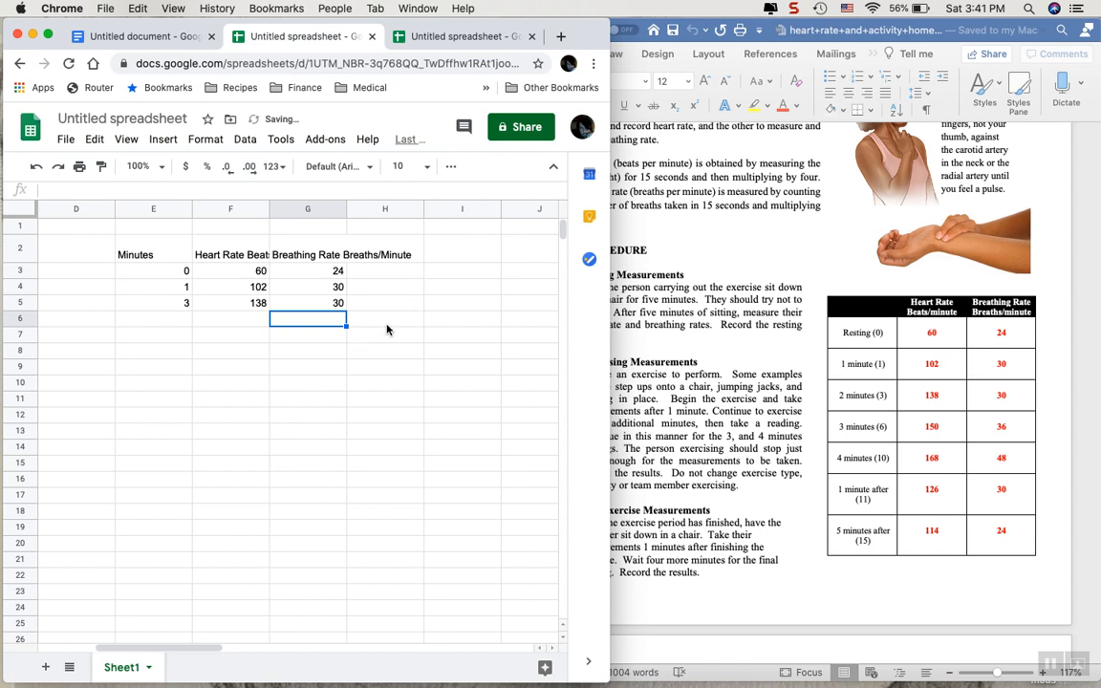
Clear the sample headings and values from the range E2:H6.
{"action": "left_click_drag", "start_coordinate": [382, 321], "coordinate": [158, 256]}
{"action": "key", "text": "Delete"}
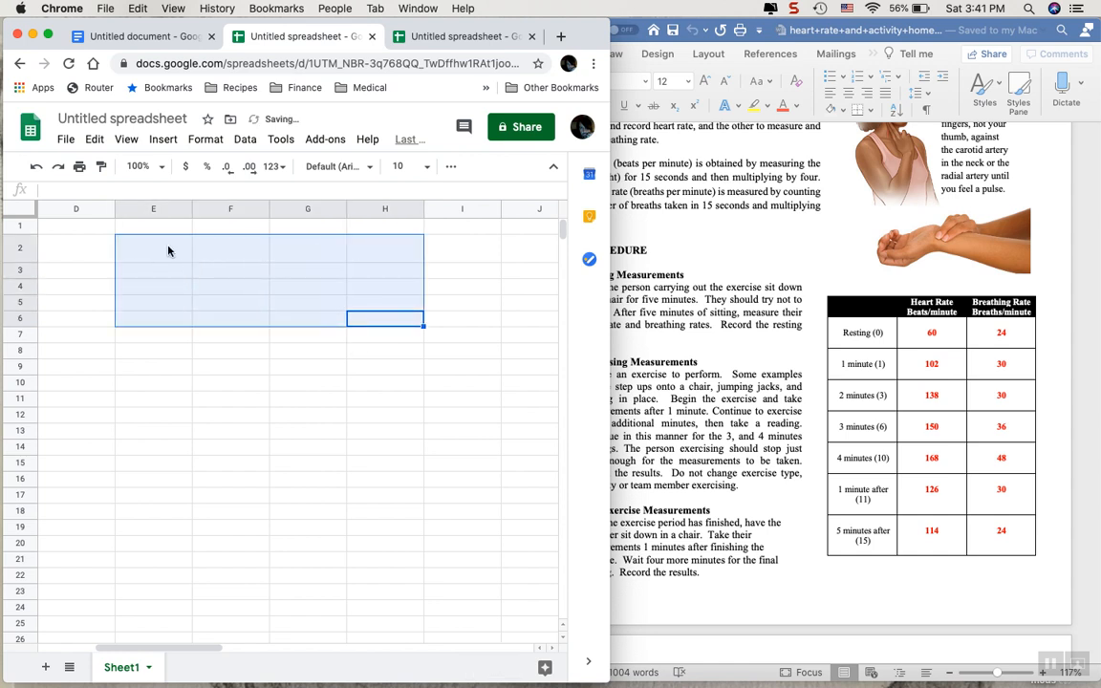
Return to the completed table in columns A to C and widen the browser window to cover most of the screen.
{"action": "scroll", "coordinate": [182, 260], "scroll_direction": "left", "scroll_amount": 5}
{"action": "left_click", "coordinate": [303, 506]}
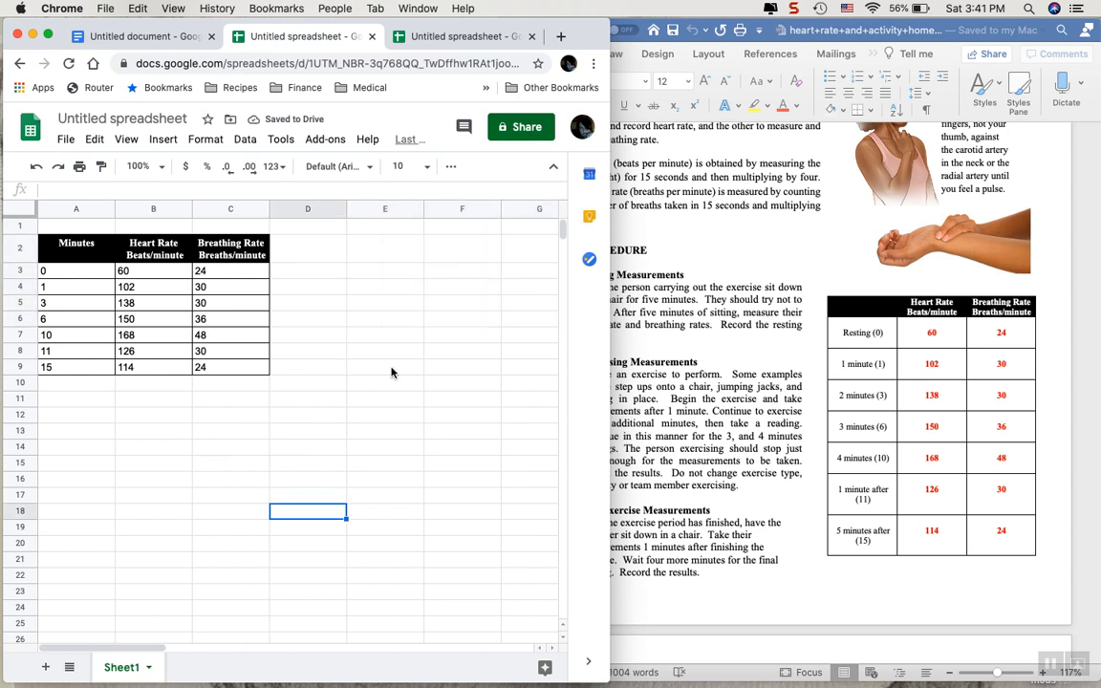
{"action": "left_click", "coordinate": [390, 329]}
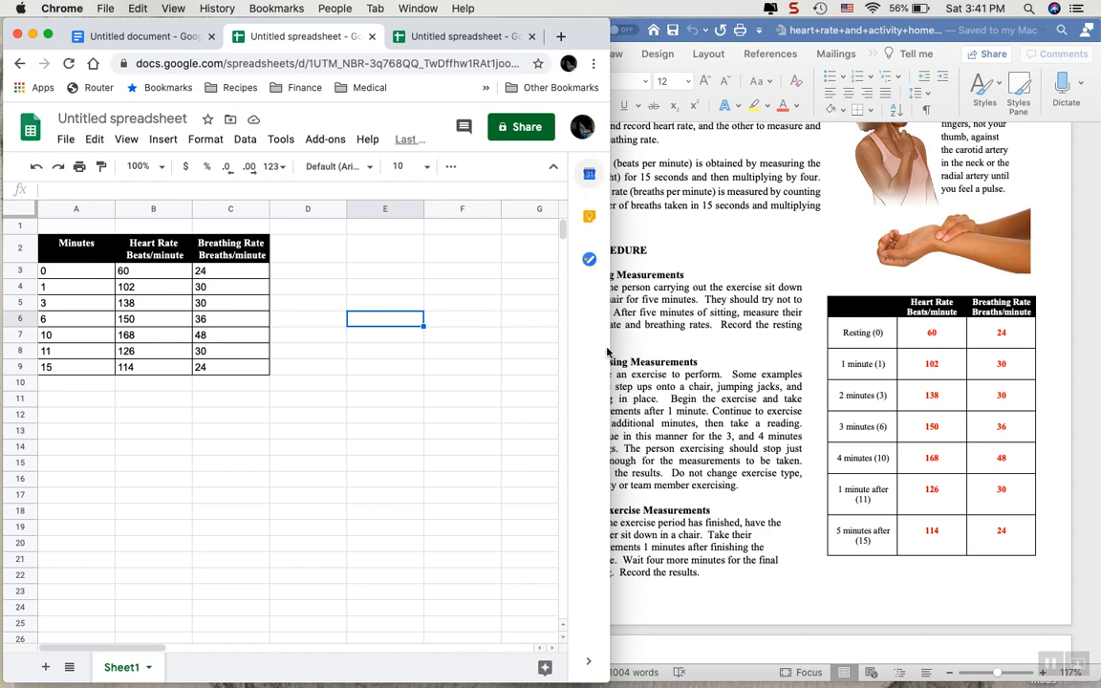
{"action": "left_click_drag", "start_coordinate": [610, 335], "coordinate": [1070, 341]}
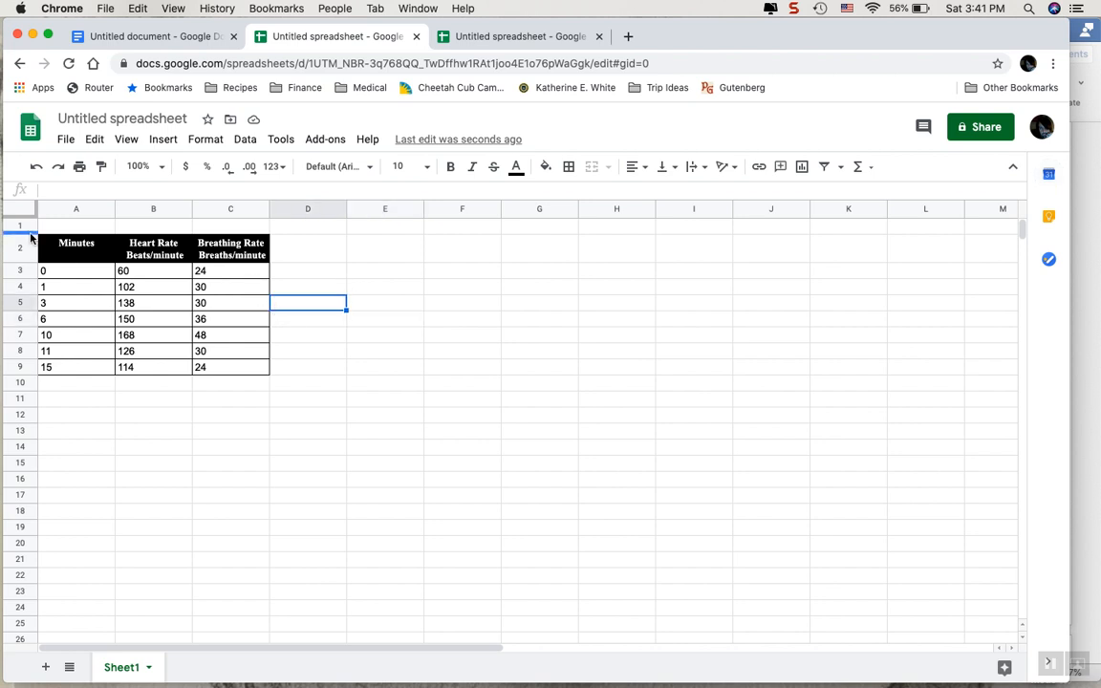
{"action": "left_click", "coordinate": [66, 243]}
{"action": "left_click_drag", "start_coordinate": [141, 286], "coordinate": [240, 373]}
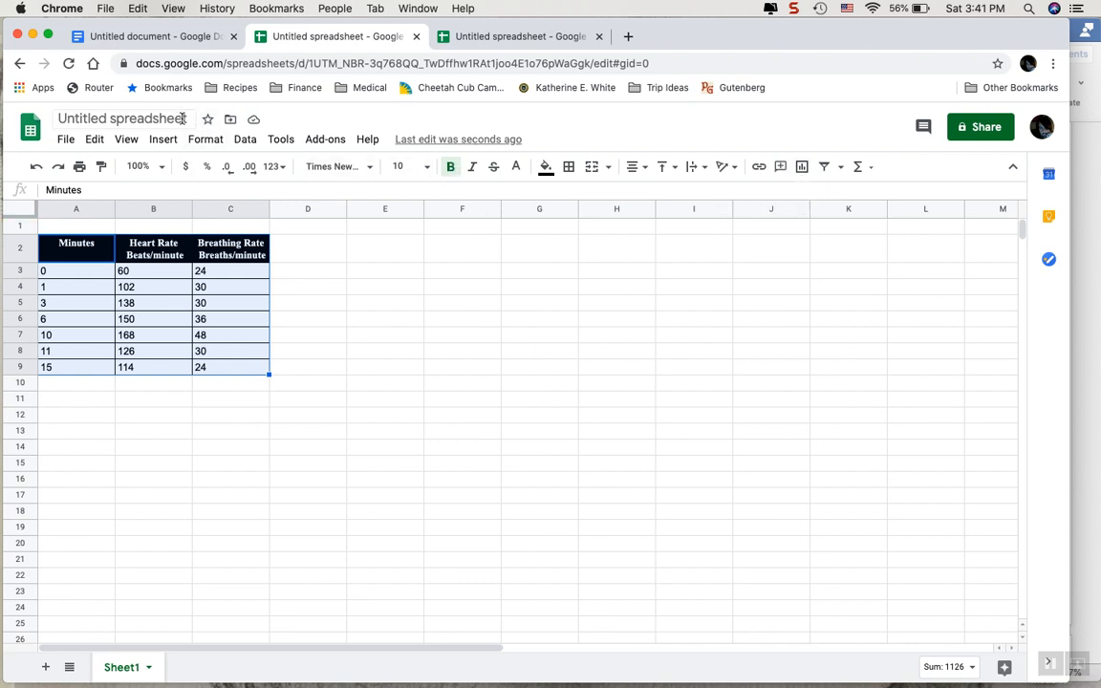
{"action": "left_click", "coordinate": [163, 141]}
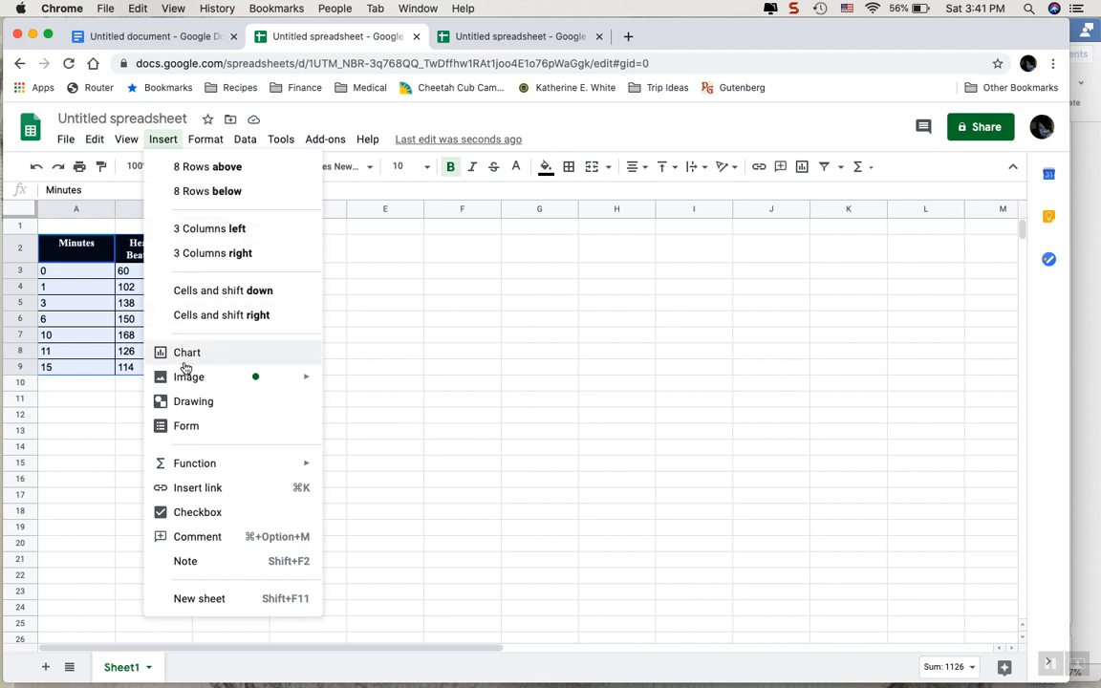
{"action": "left_click", "coordinate": [539, 244]}
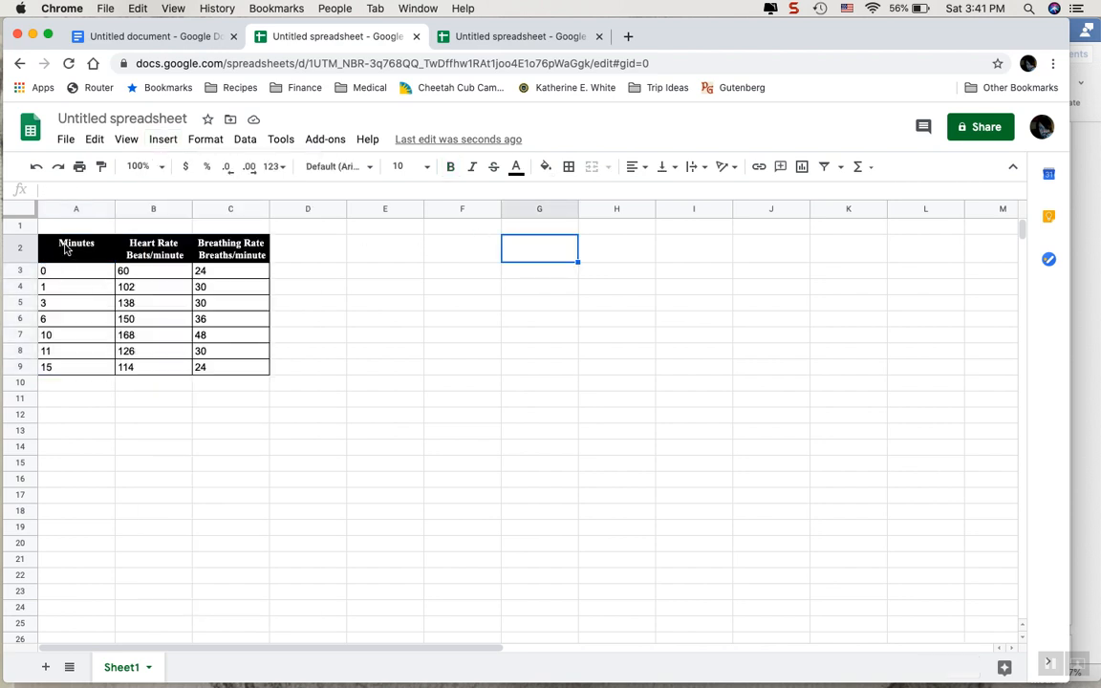
Insert a line chart from the table range A2:C9 and place it just beside the table.
{"action": "left_click_drag", "start_coordinate": [55, 247], "coordinate": [234, 369]}
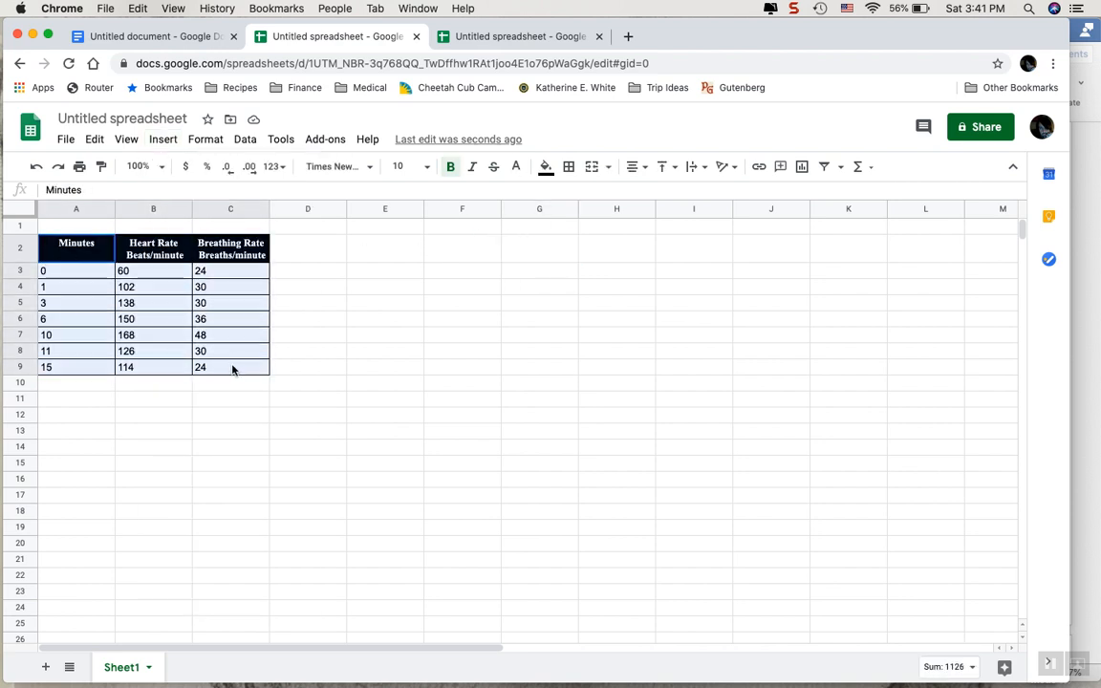
{"action": "left_click", "coordinate": [803, 169]}
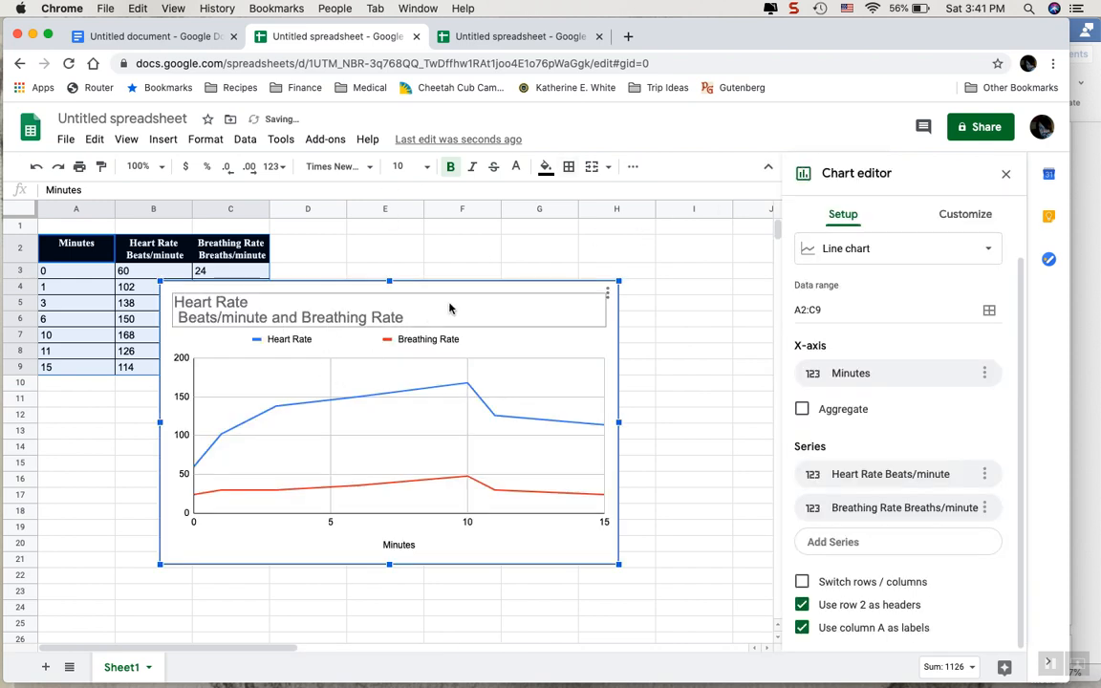
{"action": "left_click", "coordinate": [453, 300]}
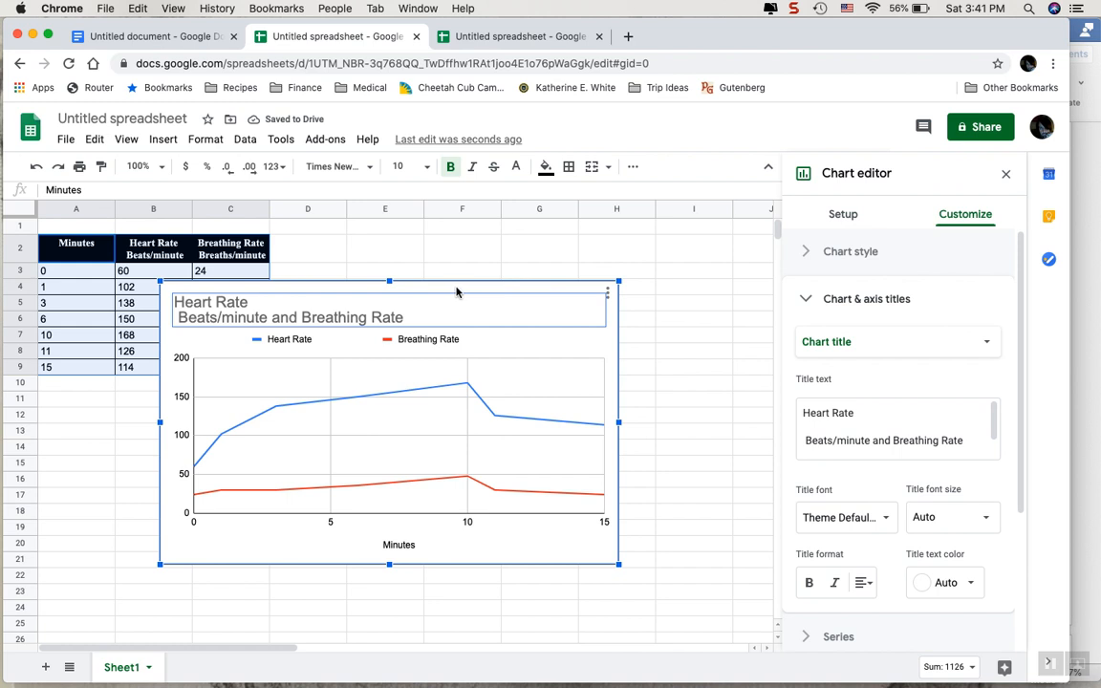
{"action": "left_click_drag", "start_coordinate": [456, 291], "coordinate": [605, 247]}
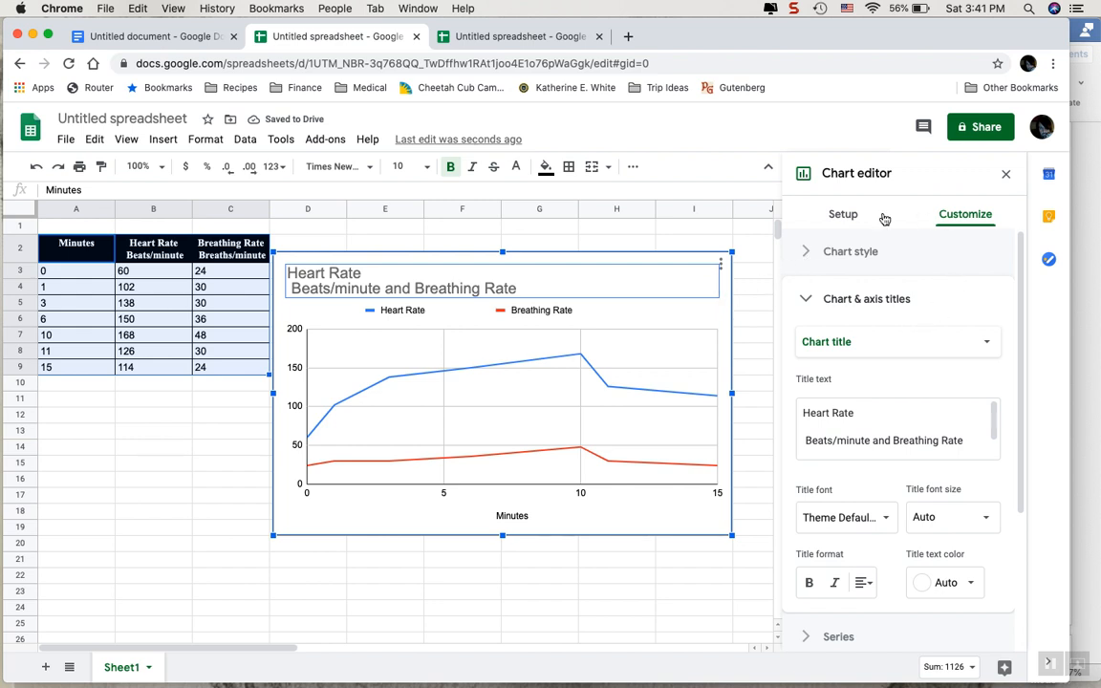
{"action": "left_click", "coordinate": [811, 262]}
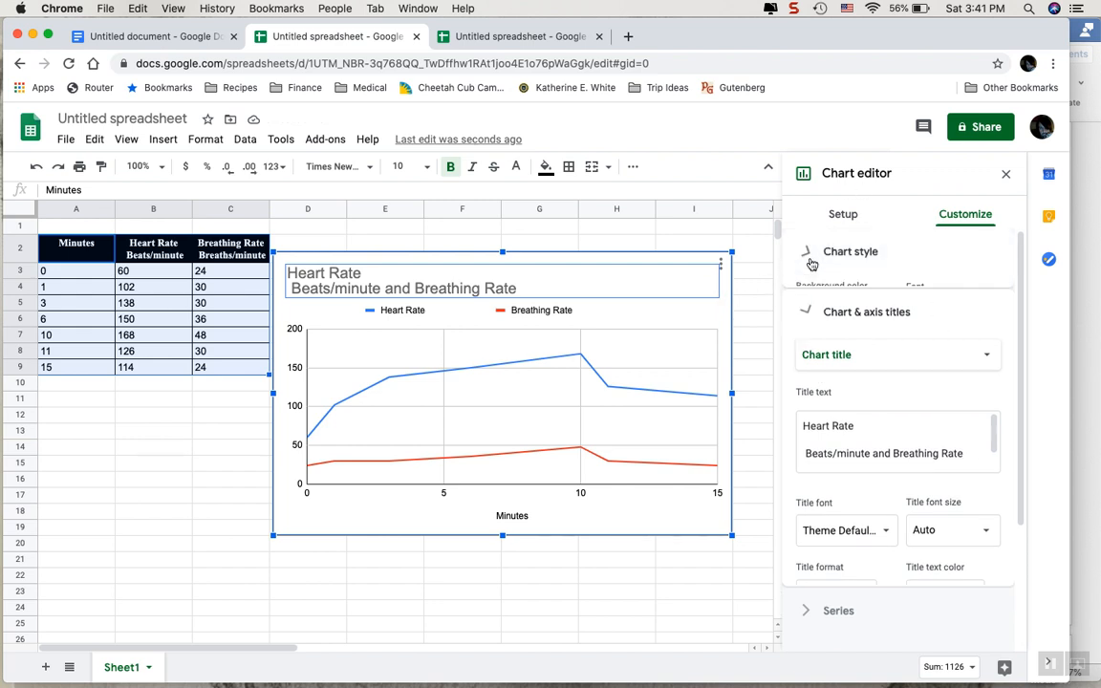
{"action": "left_click", "coordinate": [811, 258]}
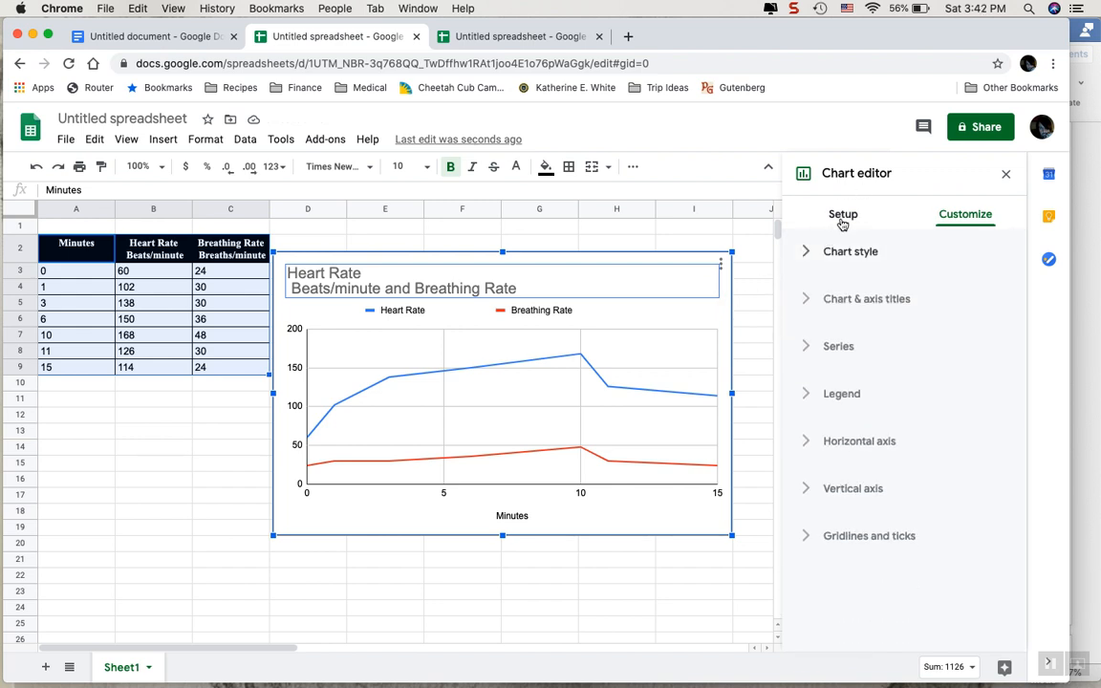
{"action": "left_click", "coordinate": [843, 216]}
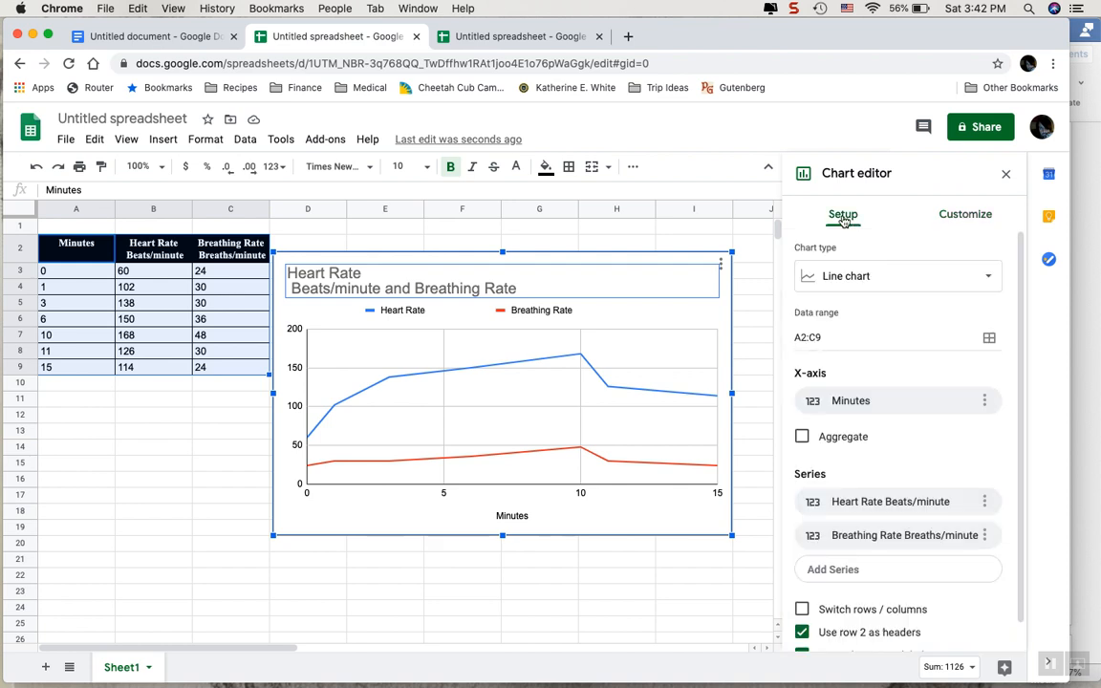
{"action": "left_click", "coordinate": [865, 285]}
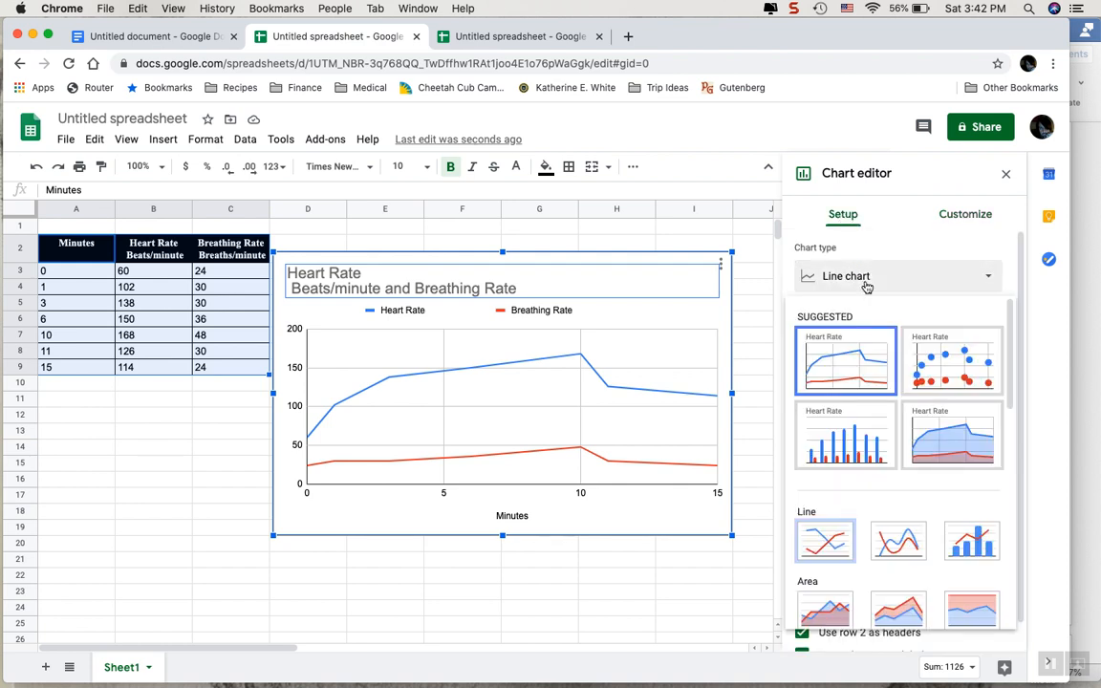
{"action": "left_click", "coordinate": [678, 231]}
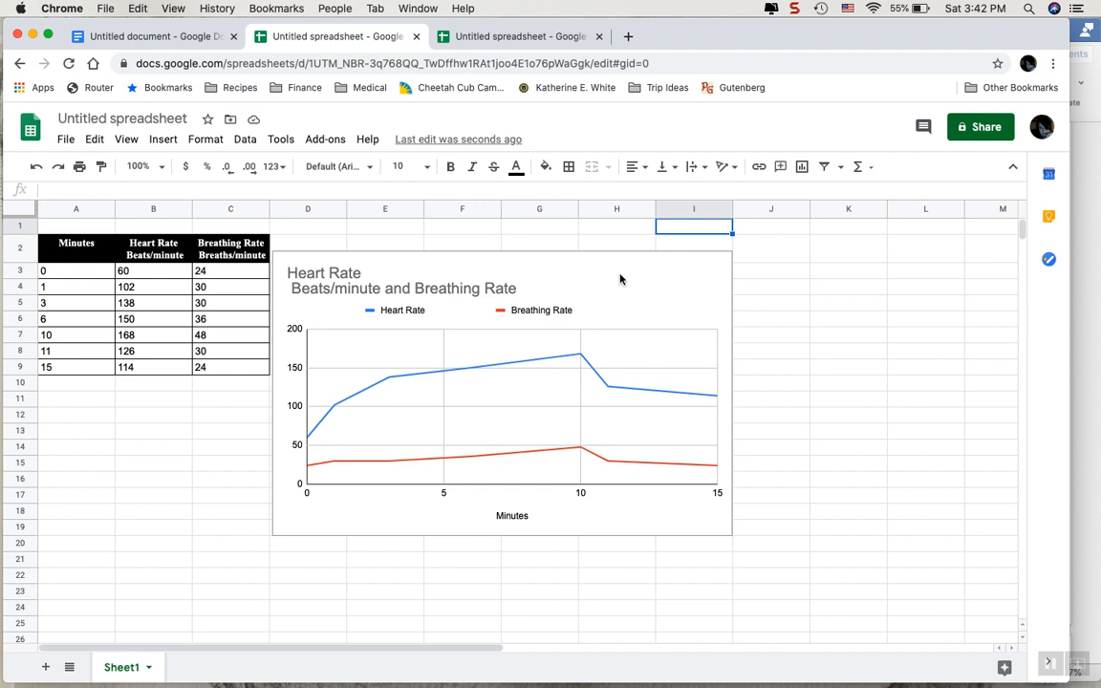
Set the point size for all series in the line chart to 10px.
{"action": "left_click", "coordinate": [675, 261]}
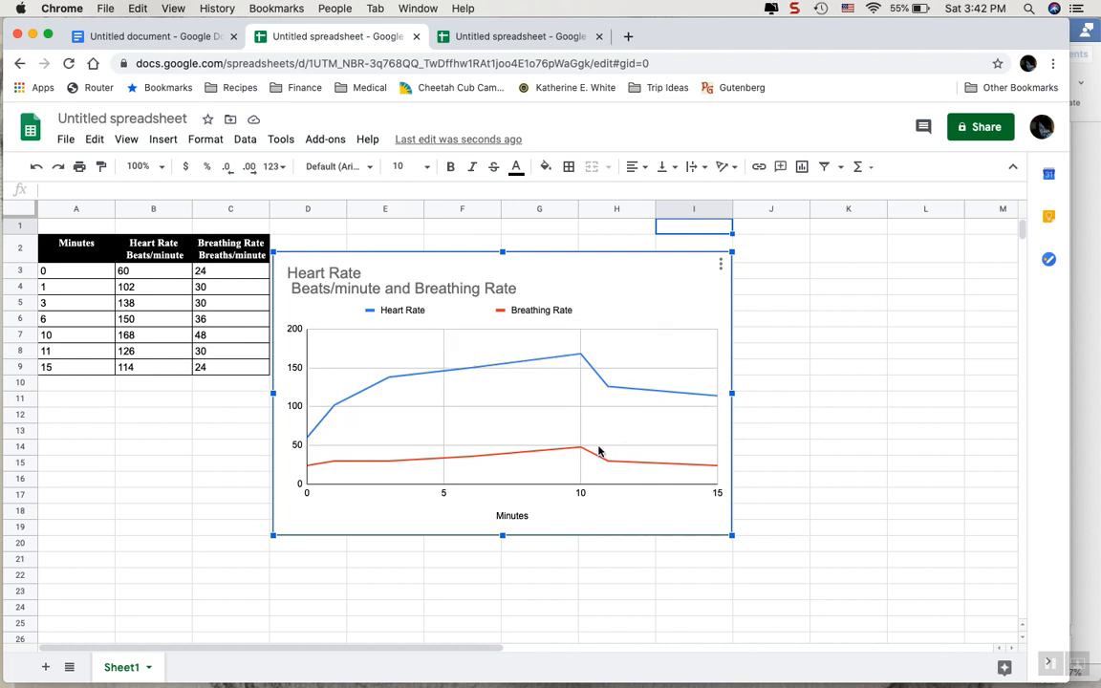
{"action": "double_click", "coordinate": [640, 274]}
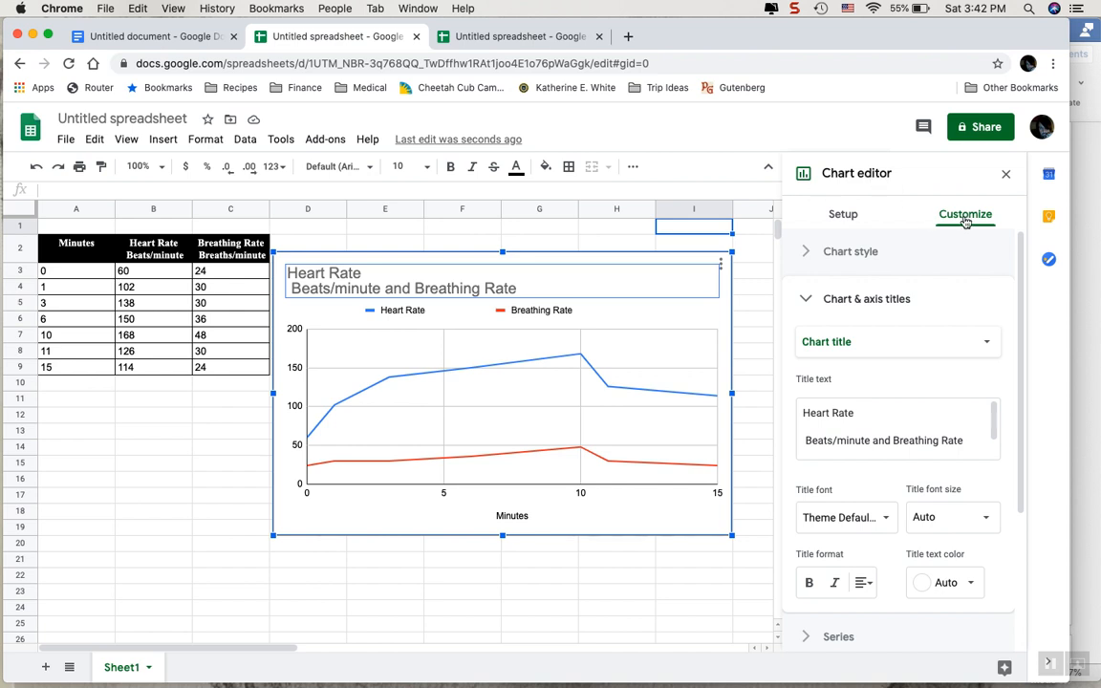
{"action": "left_click", "coordinate": [808, 300]}
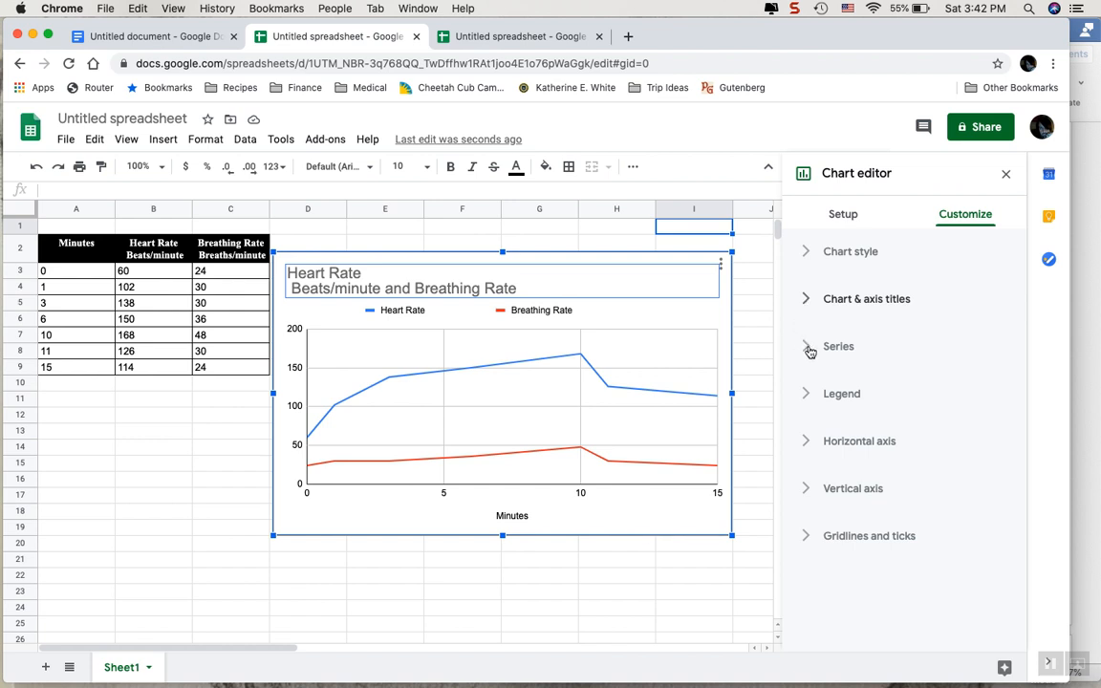
{"action": "left_click", "coordinate": [809, 350]}
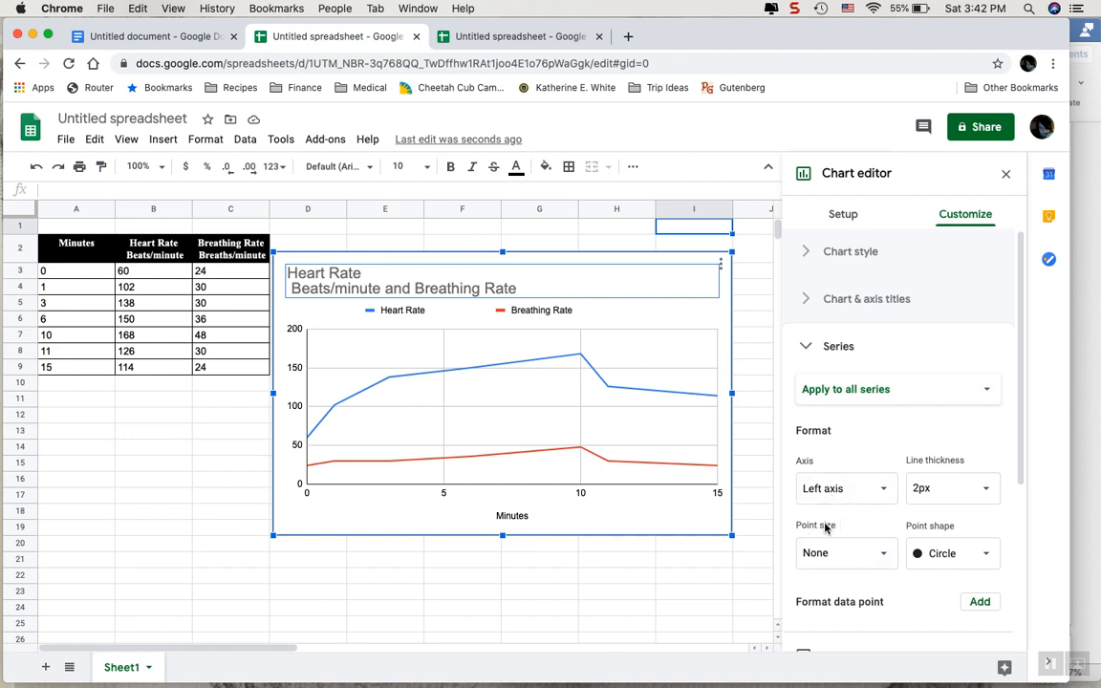
{"action": "left_click", "coordinate": [863, 553]}
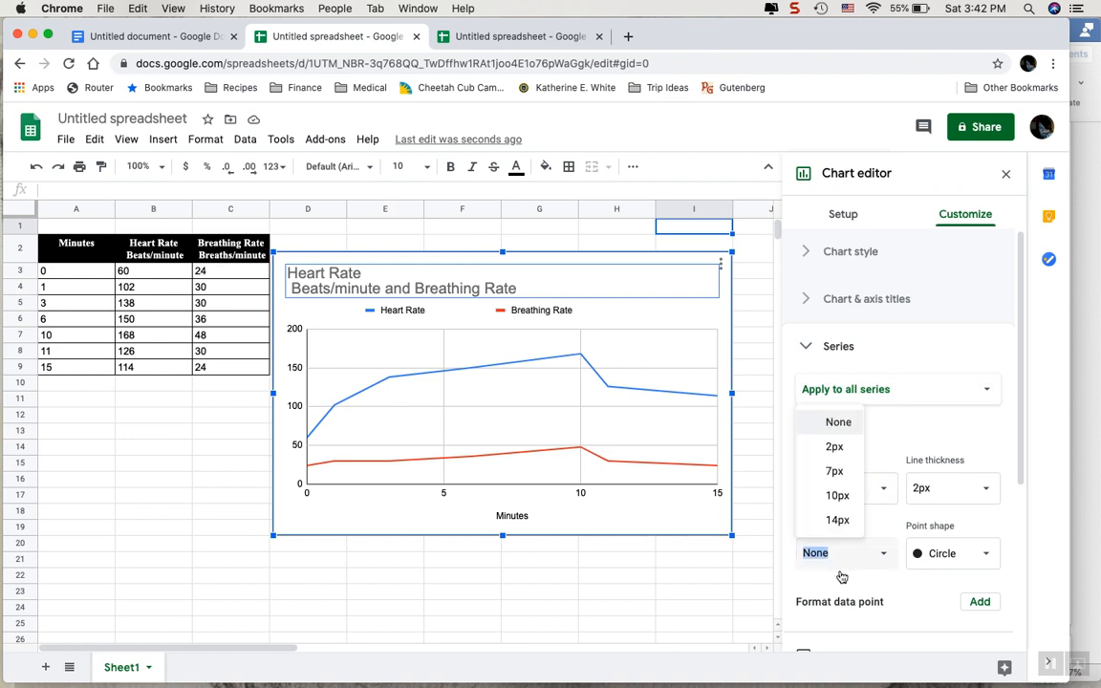
{"action": "left_click", "coordinate": [837, 497]}
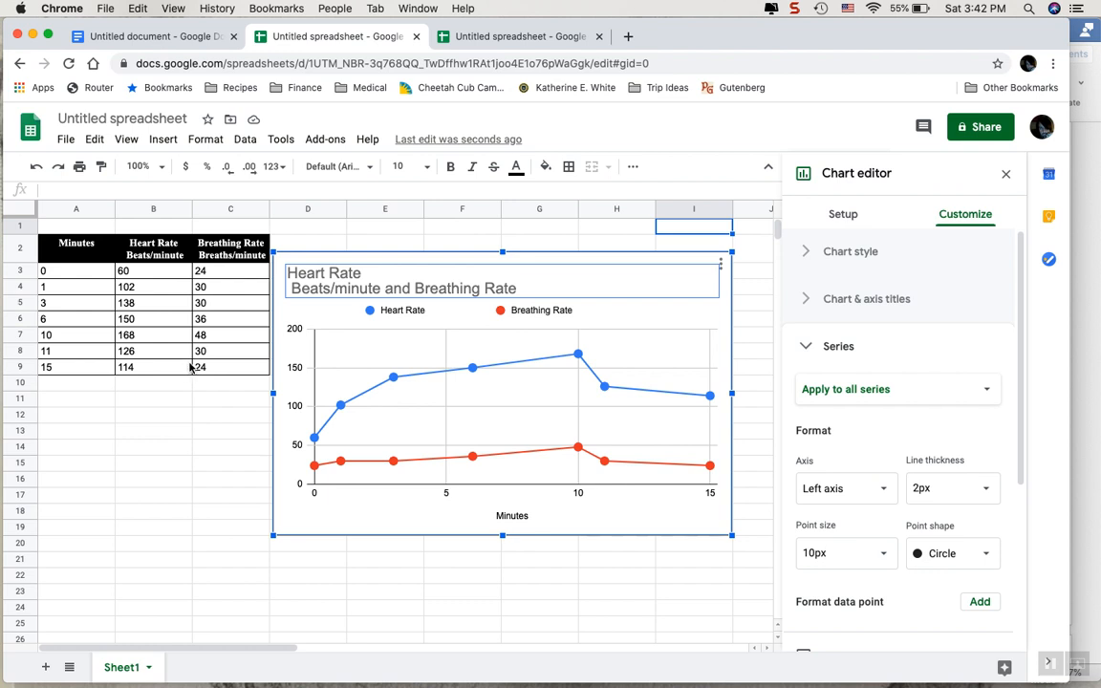
Replace the chart title with "Heart and Breathing Rate During Exercise Over Time".
{"action": "triple_click", "coordinate": [549, 288]}
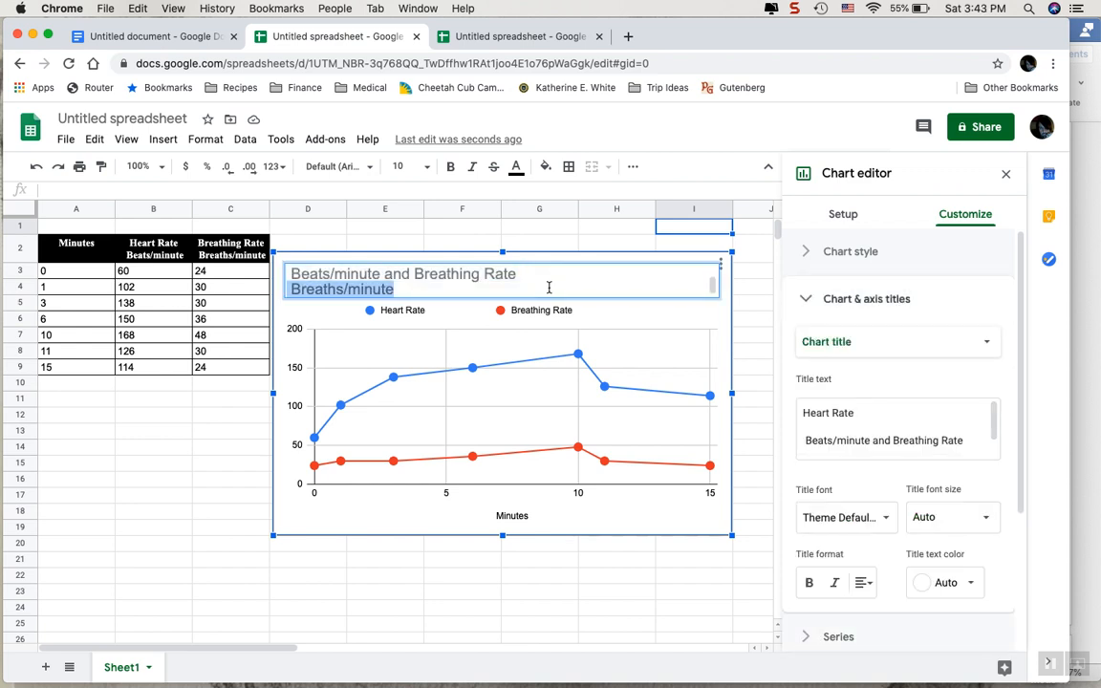
{"action": "left_click", "coordinate": [549, 288]}
{"action": "double_click", "coordinate": [549, 288]}
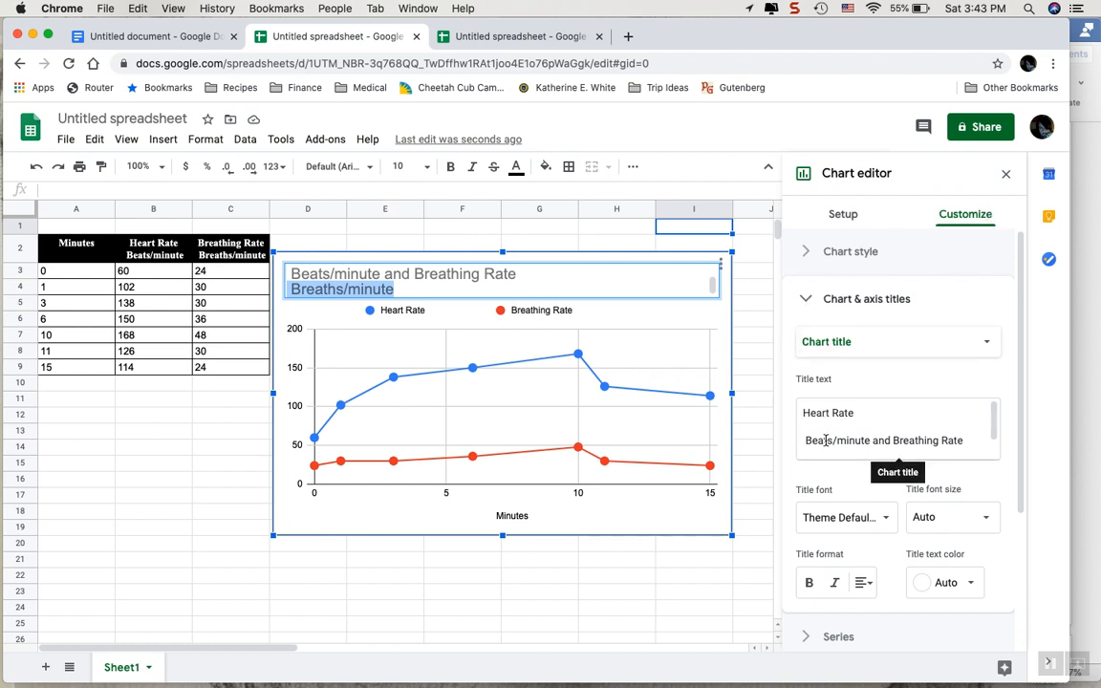
{"action": "left_click", "coordinate": [908, 427]}
{"action": "left_click_drag", "start_coordinate": [977, 442], "coordinate": [703, 360]}
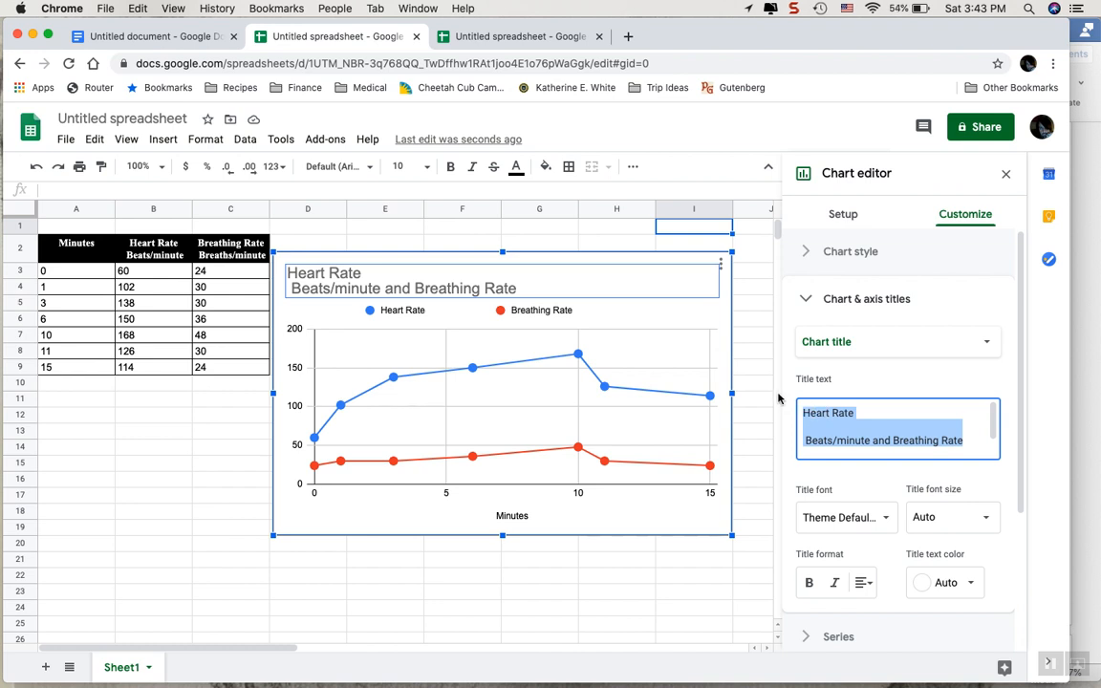
{"action": "type", "text": "H"}
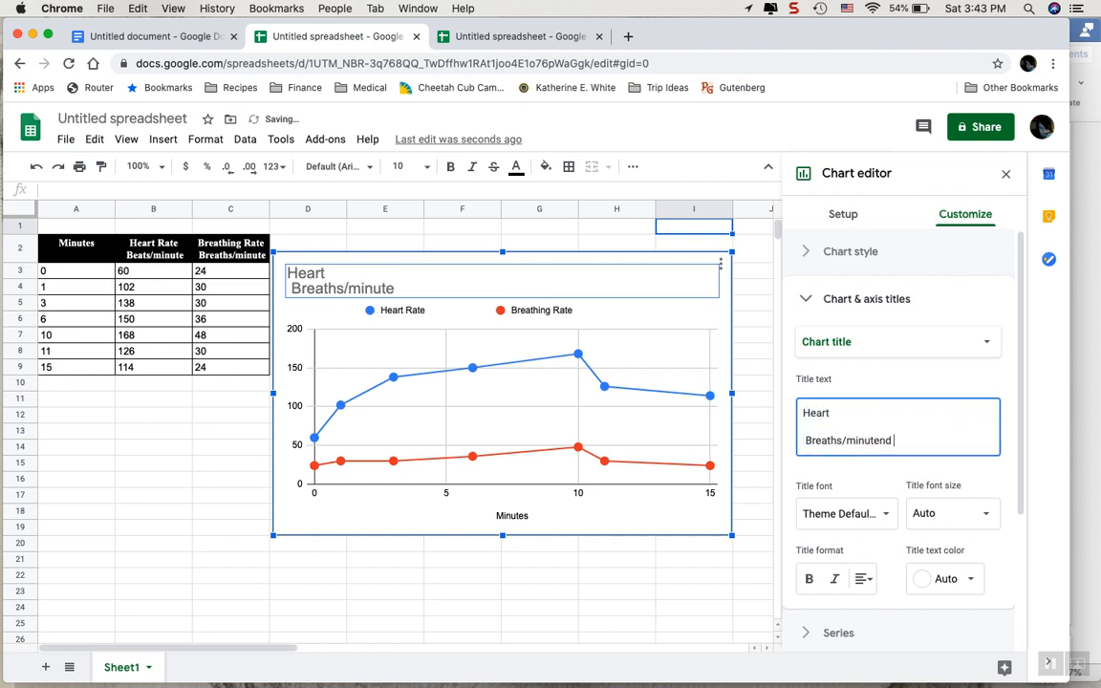
{"action": "key", "text": "BackSpace"}
{"action": "key", "text": "BackSpace"}
{"action": "key", "text": "BackSpace"}
{"action": "key", "text": "BackSpace"}
{"action": "key", "text": "BackSpace"}
{"action": "key", "text": "BackSpace"}
{"action": "key", "text": "BackSpace"}
{"action": "key", "text": "BackSpace"}
{"action": "key", "text": "BackSpace"}
{"action": "key", "text": "BackSpace"}
{"action": "key", "text": "BackSpace"}
{"action": "key", "text": "BackSpace"}
{"action": "key", "text": "BackSpace"}
{"action": "key", "text": "BackSpace"}
{"action": "key", "text": "BackSpace"}
{"action": "key", "text": "BackSpace"}
{"action": "key", "text": "BackSpace"}
{"action": "key", "text": "BackSpace"}
{"action": "key", "text": "BackSpace"}
{"action": "key", "text": "BackSpace"}
{"action": "key", "text": "BackSpace"}
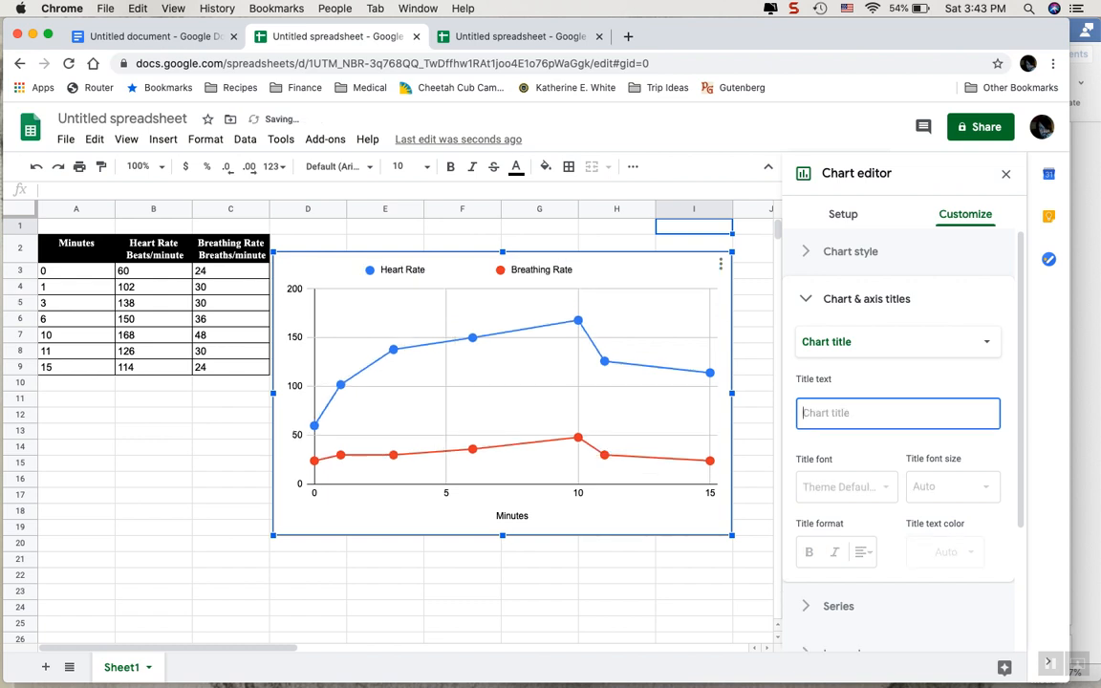
{"action": "type", "text": "Heart and"}
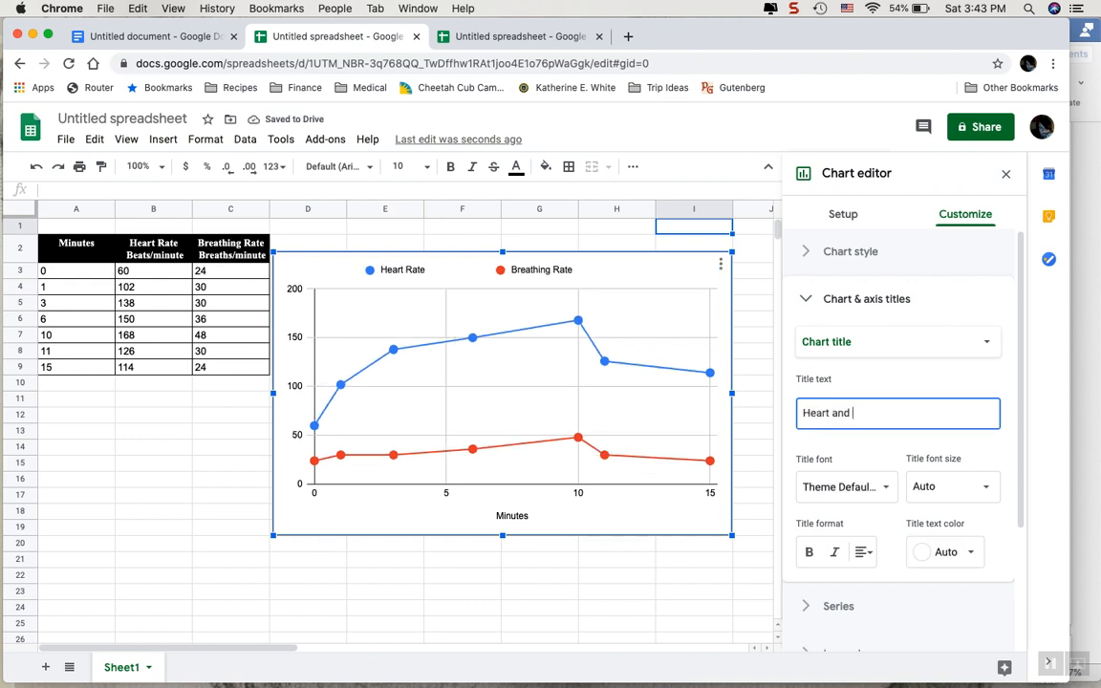
{"action": "type", "text": " Breathing "}
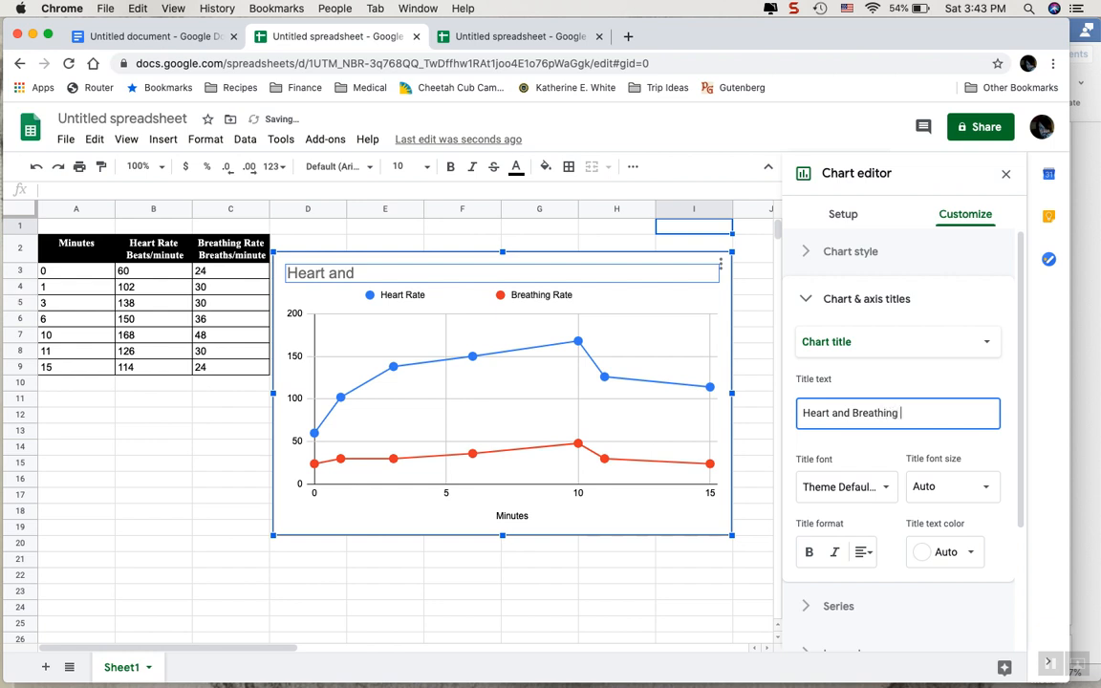
{"action": "type", "text": "Rate Durin"}
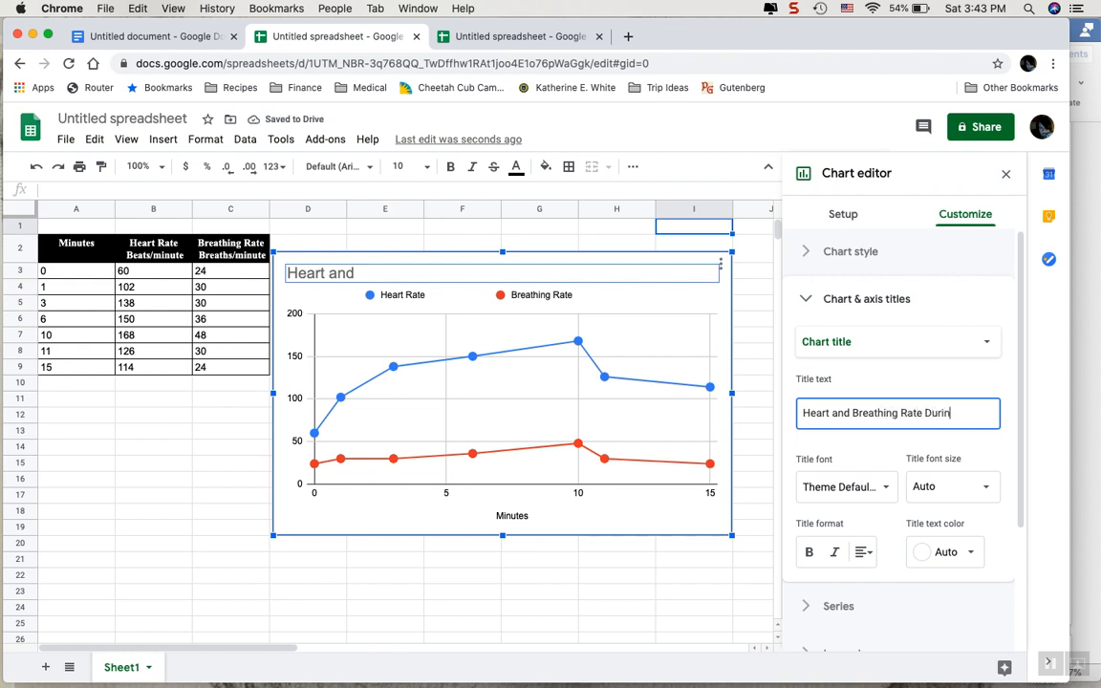
{"action": "type", "text": "g Exerc"}
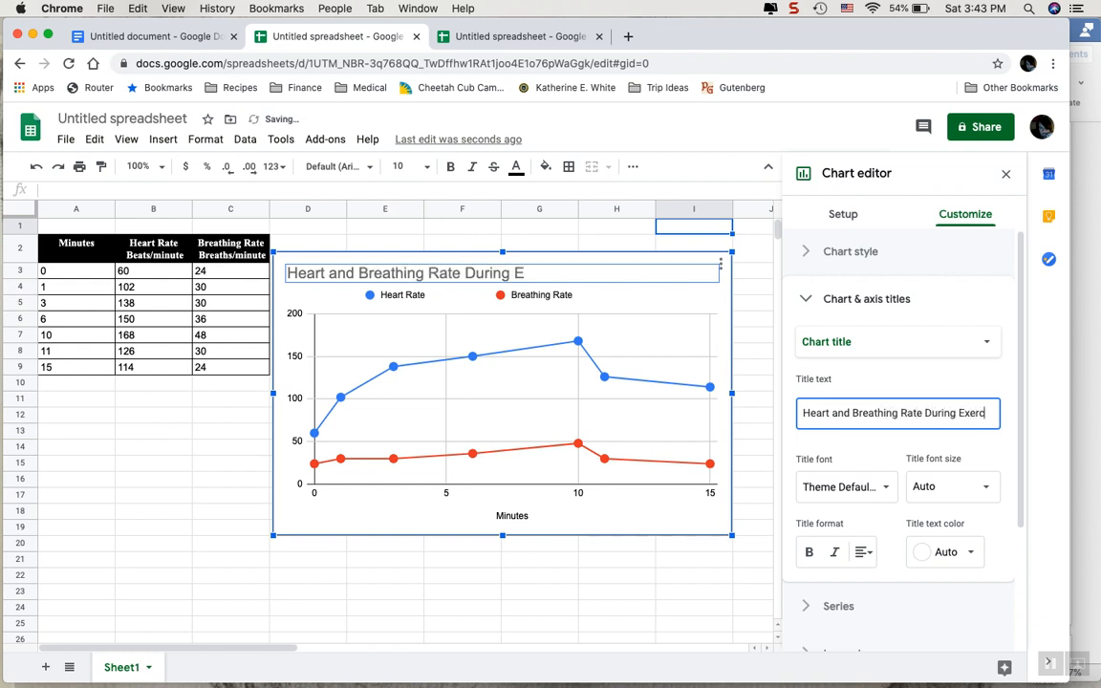
{"action": "type", "text": "ise Over T"}
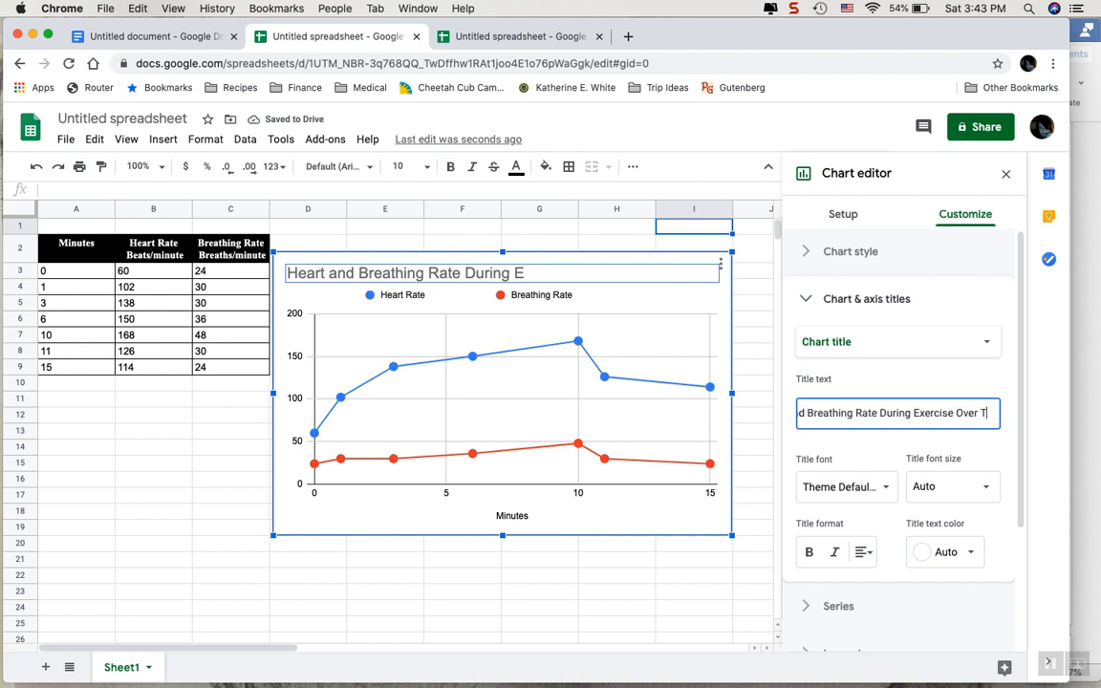
{"action": "type", "text": "ime"}
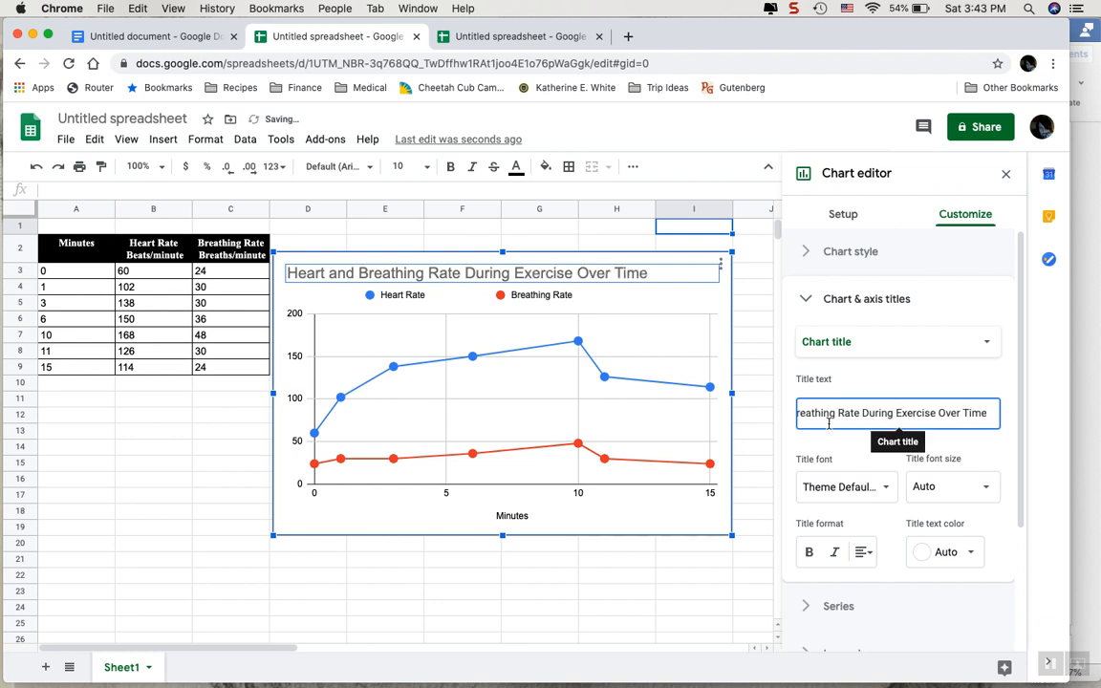
{"action": "left_click", "coordinate": [620, 309]}
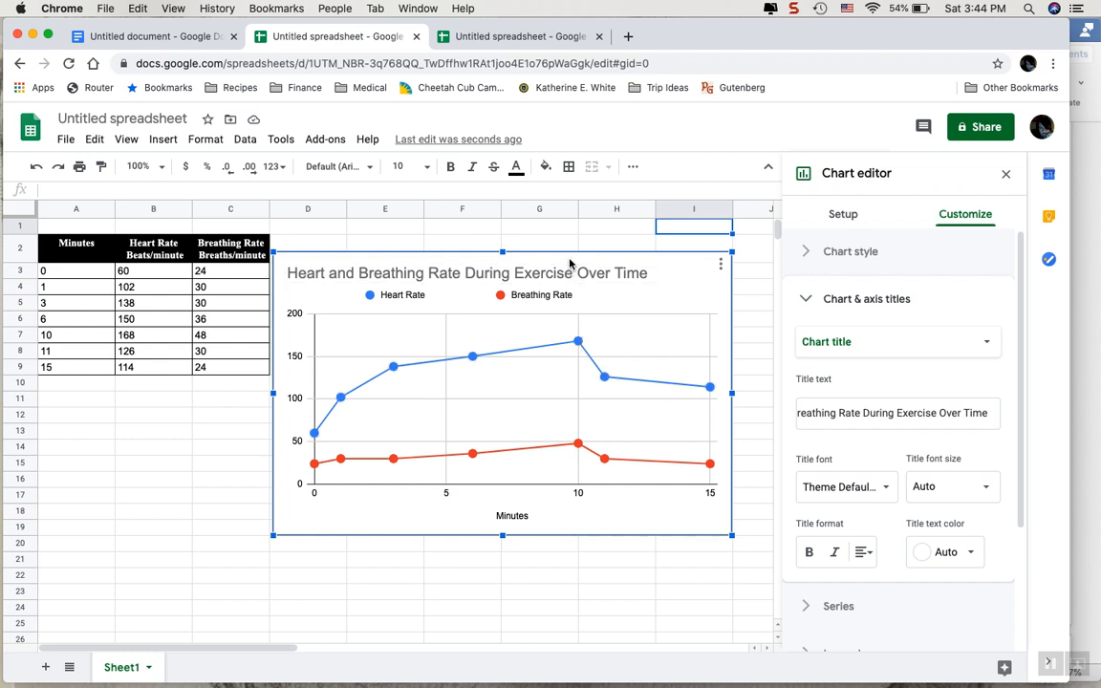
Move the chart below the data table and enter the heading "Notes" in cell D2.
{"action": "left_click_drag", "start_coordinate": [570, 264], "coordinate": [519, 392]}
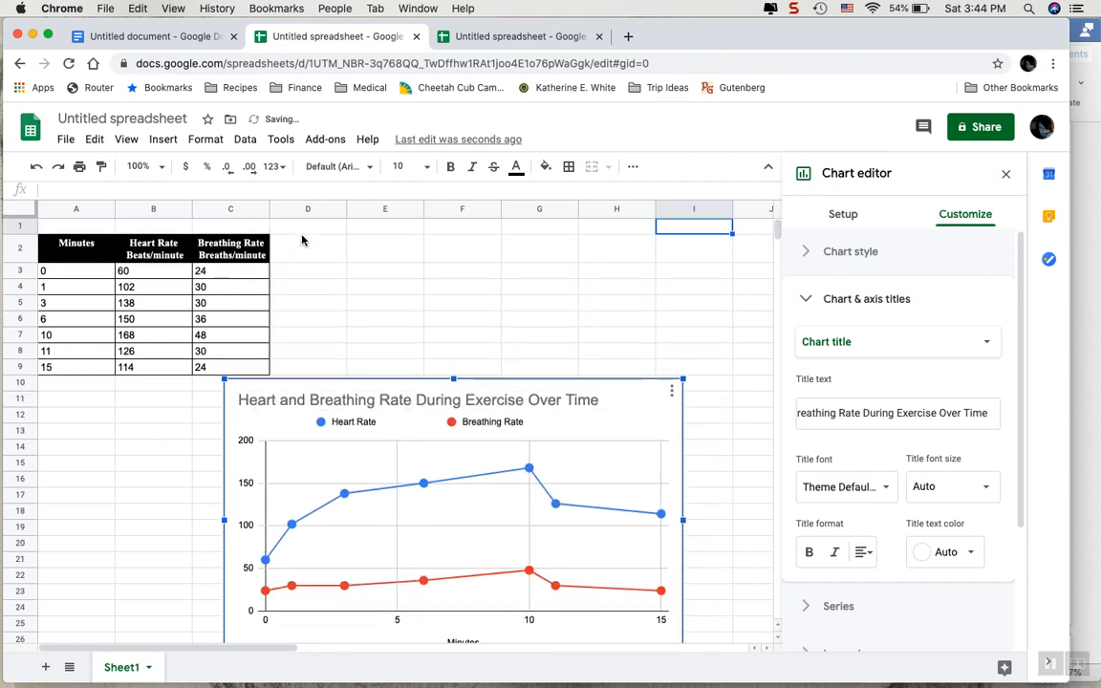
{"action": "left_click", "coordinate": [302, 250]}
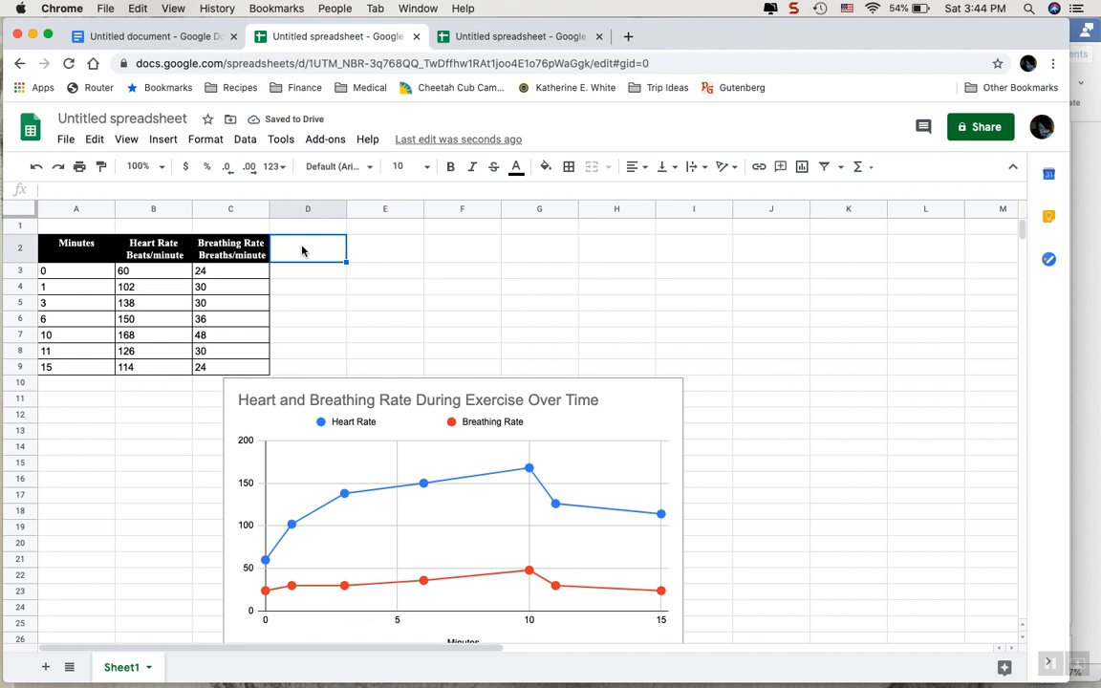
{"action": "type", "text": "Notes"}
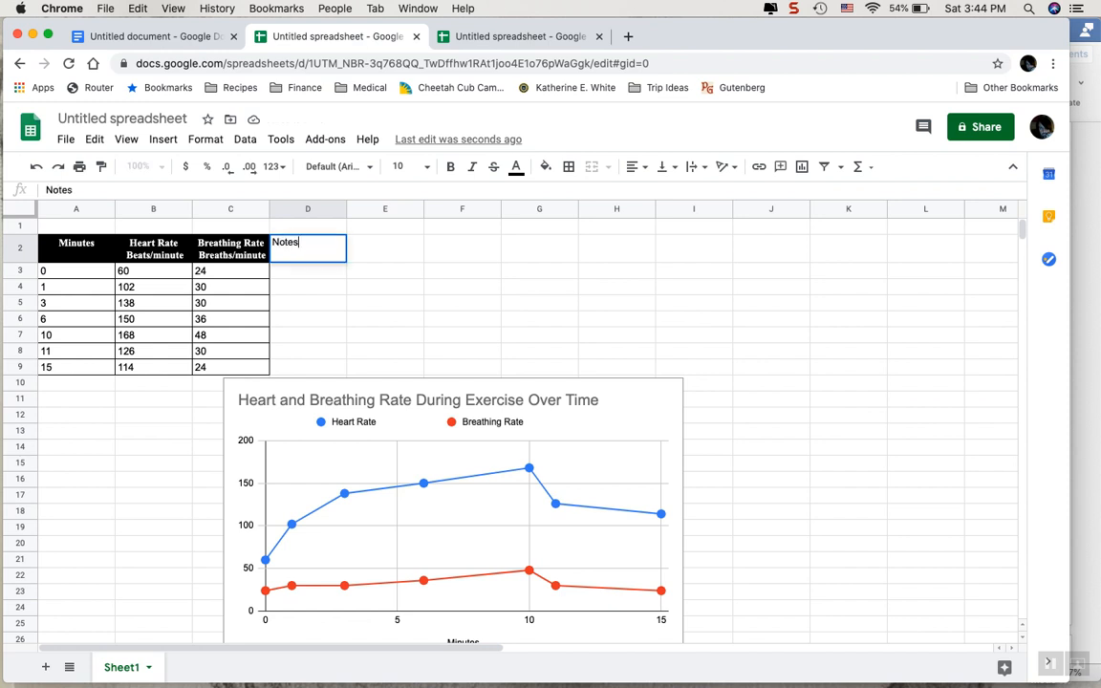
{"action": "key", "text": "Return"}
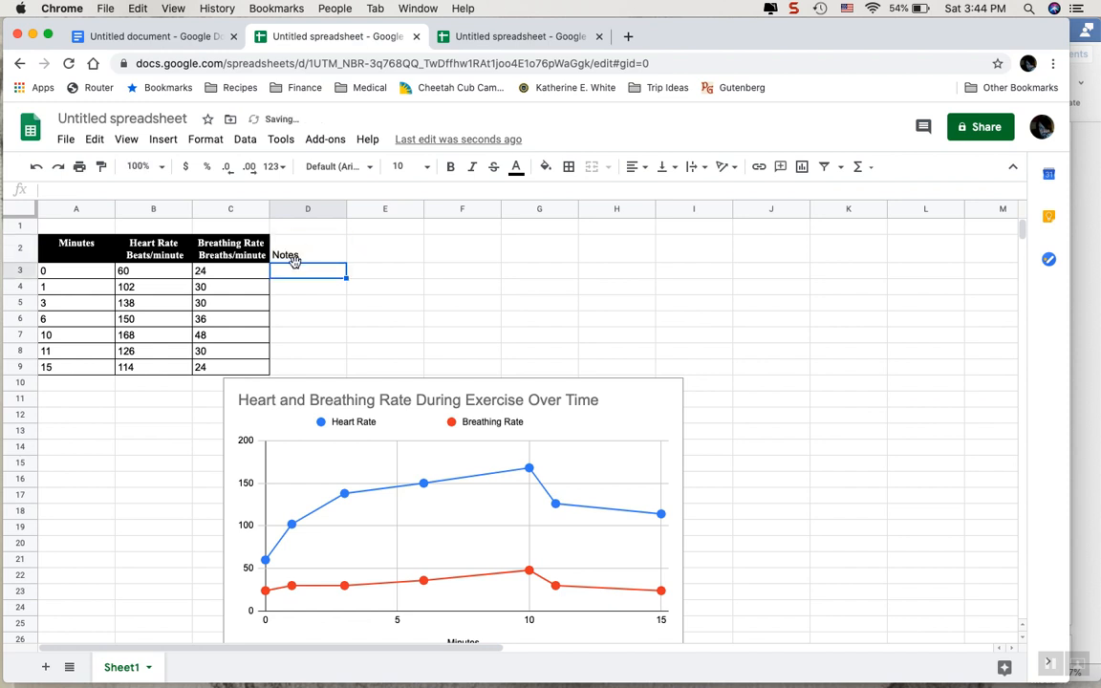
Enter the note "Exercise stopped" in cell D7, beside the 10-minute row.
{"action": "key", "text": "Down"}
{"action": "key", "text": "Down"}
{"action": "key", "text": "Down"}
{"action": "key", "text": "Down"}
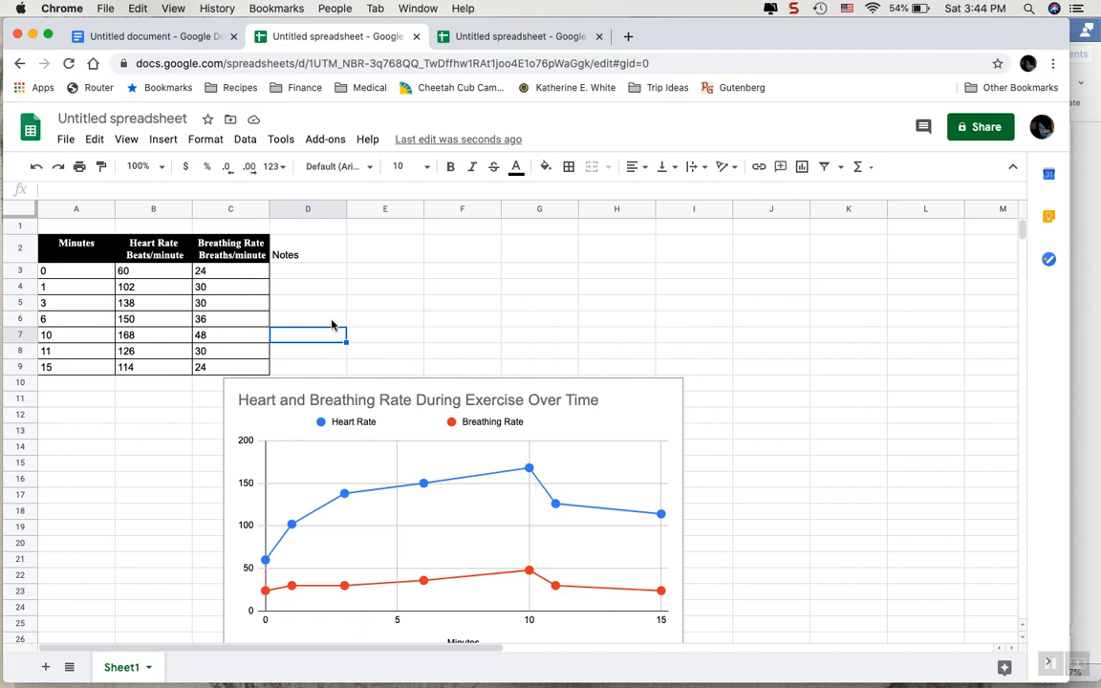
{"action": "type", "text": "Exercised "}
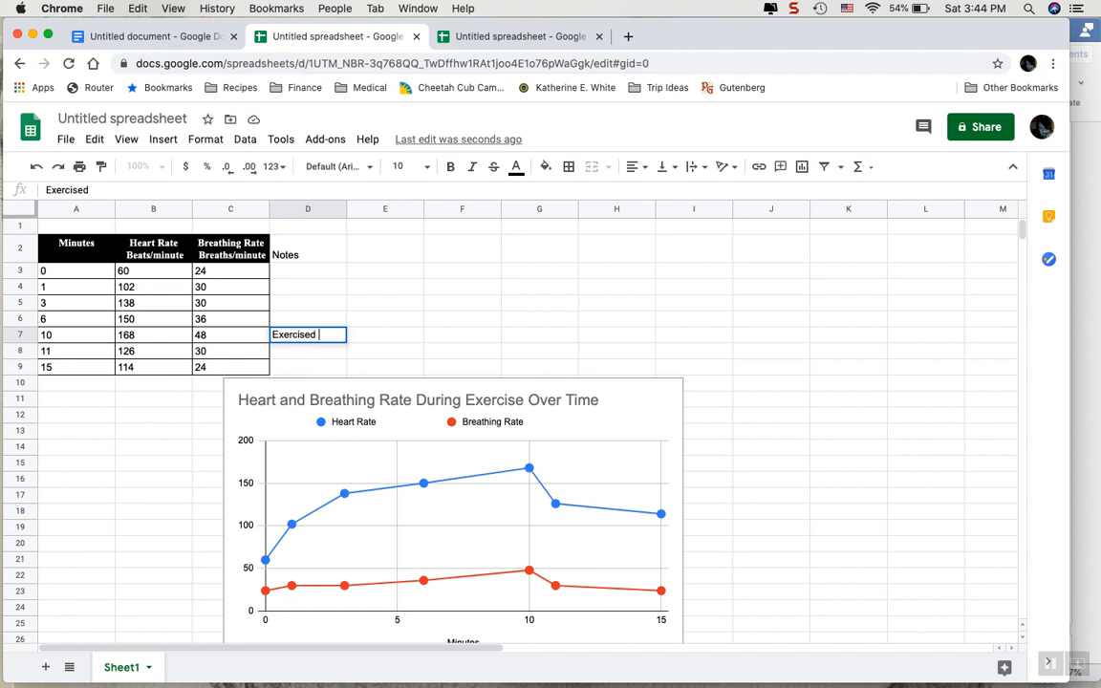
{"action": "type", "text": "sto"}
{"action": "key", "text": "BackSpace"}
{"action": "key", "text": "BackSpace"}
{"action": "key", "text": "BackSpace"}
{"action": "key", "text": "BackSpace"}
{"action": "key", "text": "BackSpace"}
{"action": "type", "text": "stoppe"}
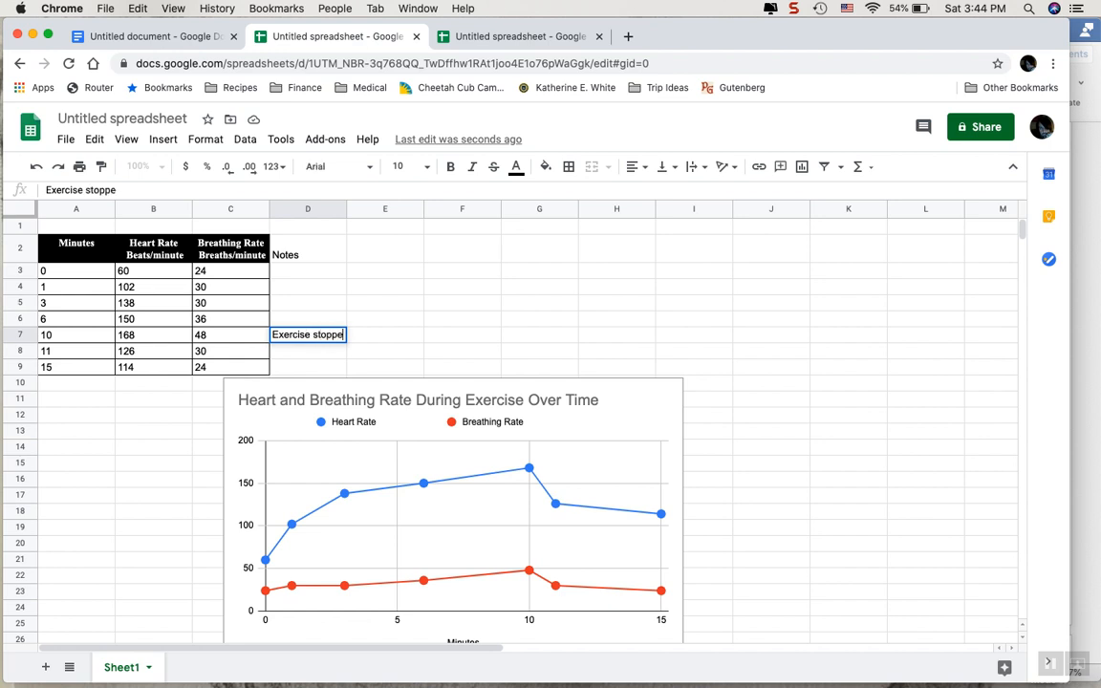
{"action": "type", "text": "d"}
{"action": "left_click", "coordinate": [416, 275]}
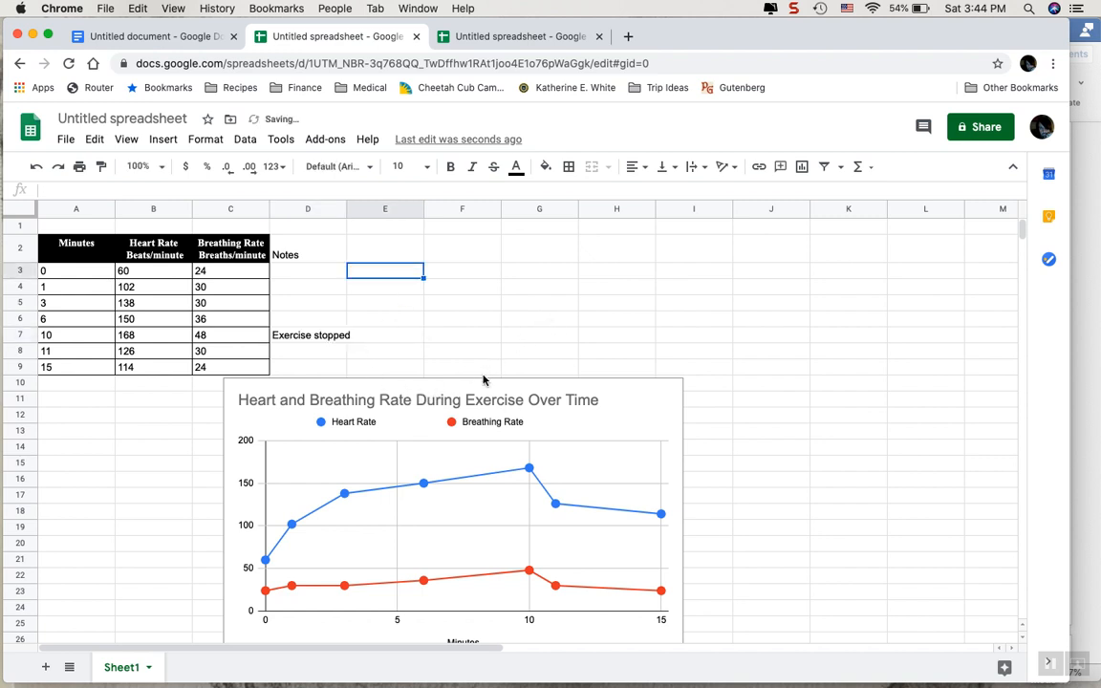
Move the line chart up beside the data table, just past the Notes column.
{"action": "left_click", "coordinate": [541, 336]}
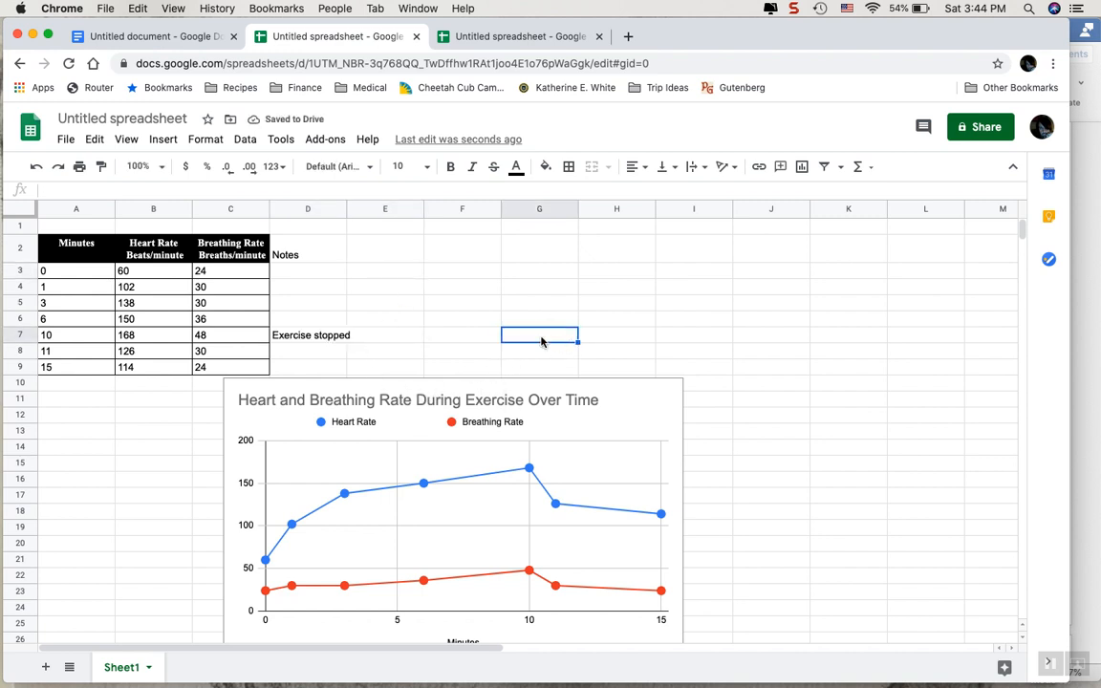
{"action": "left_click", "coordinate": [393, 393]}
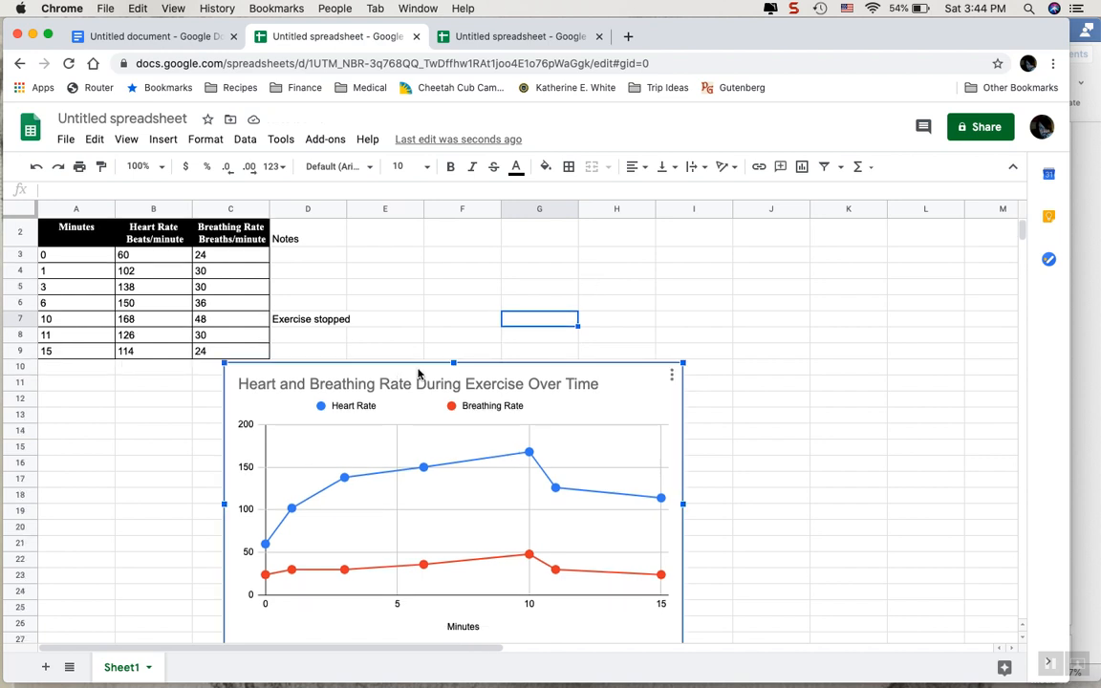
{"action": "left_click_drag", "start_coordinate": [418, 373], "coordinate": [563, 242]}
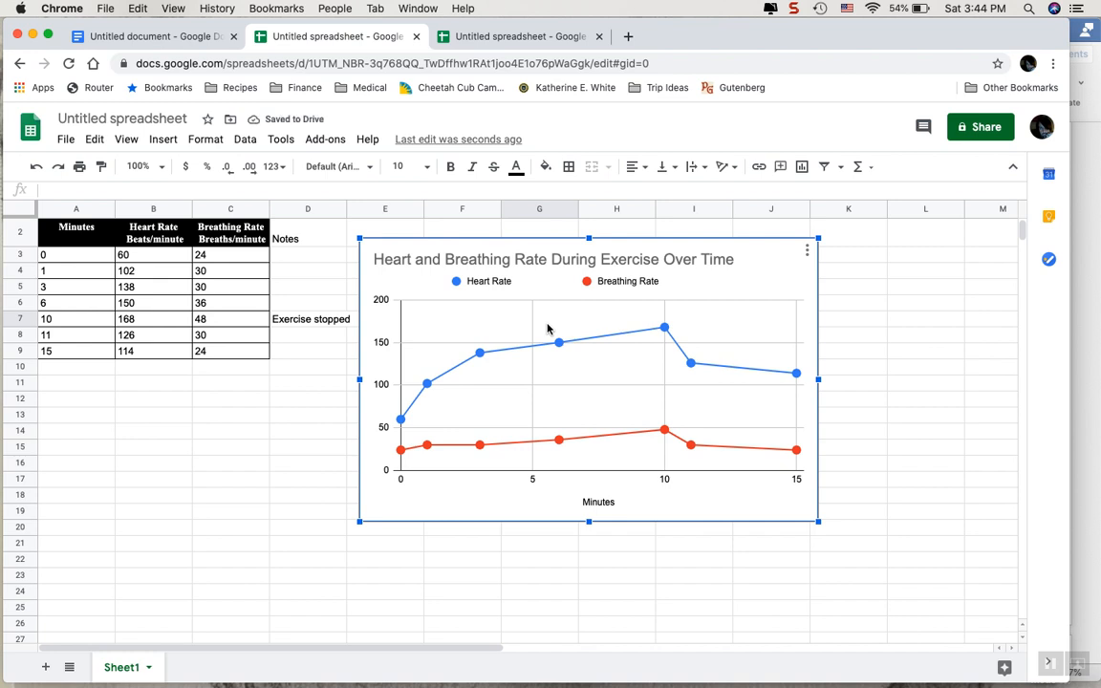
Open the line chart for editing and add labels to its Minutes X-axis.
{"action": "double_click", "coordinate": [741, 287]}
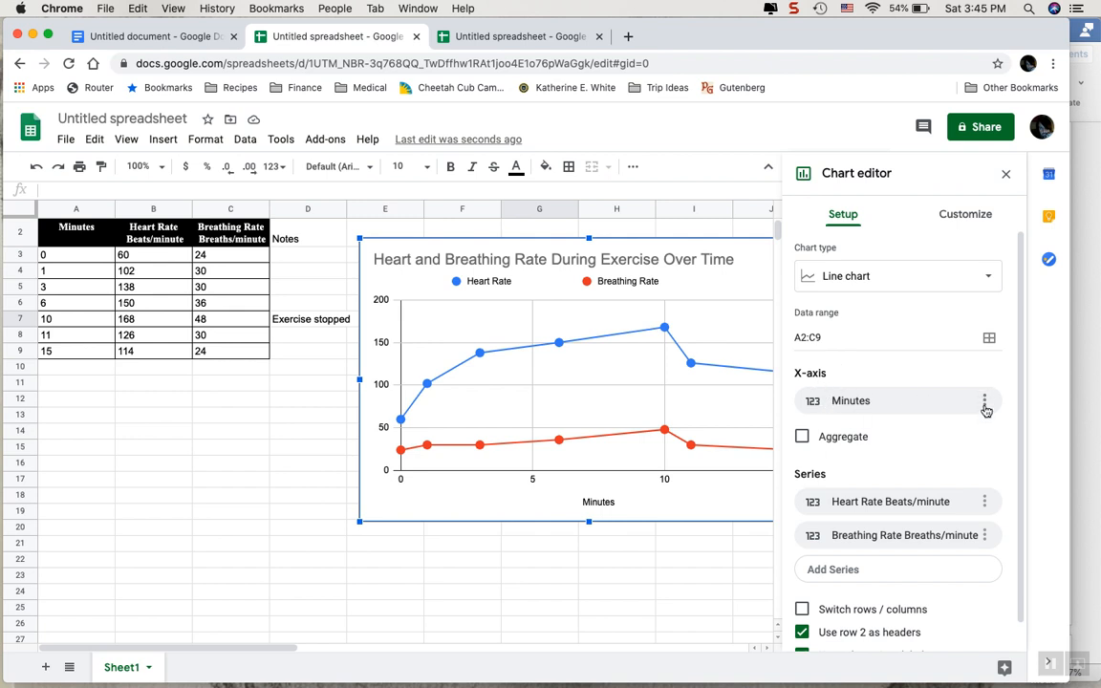
{"action": "left_click", "coordinate": [984, 402]}
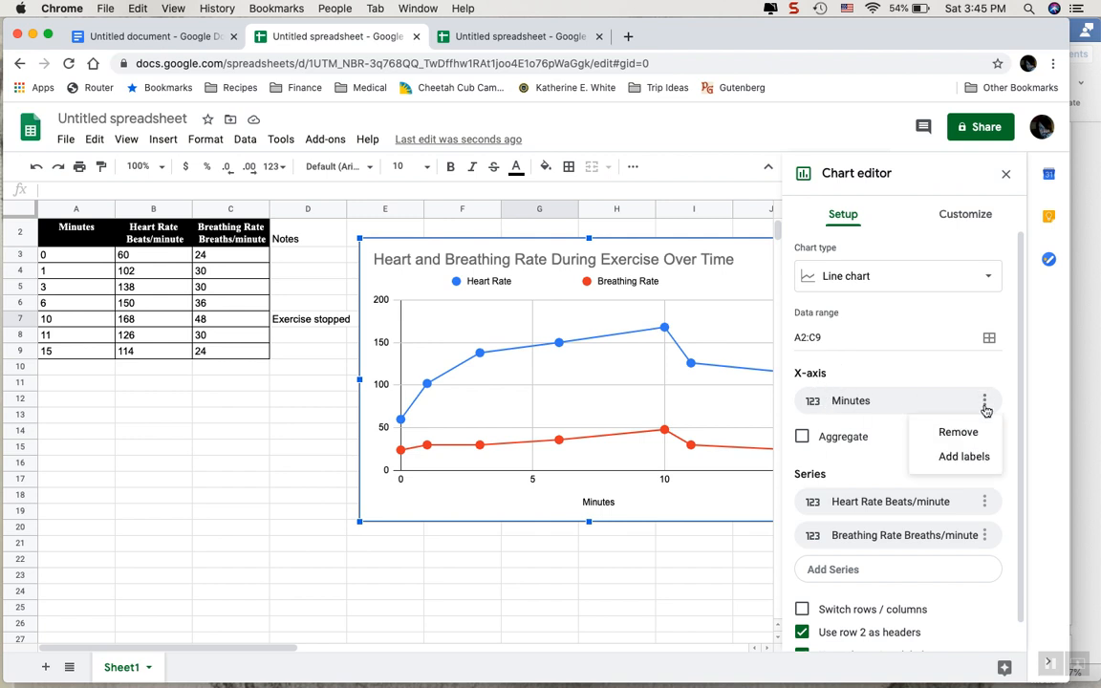
{"action": "left_click", "coordinate": [965, 458]}
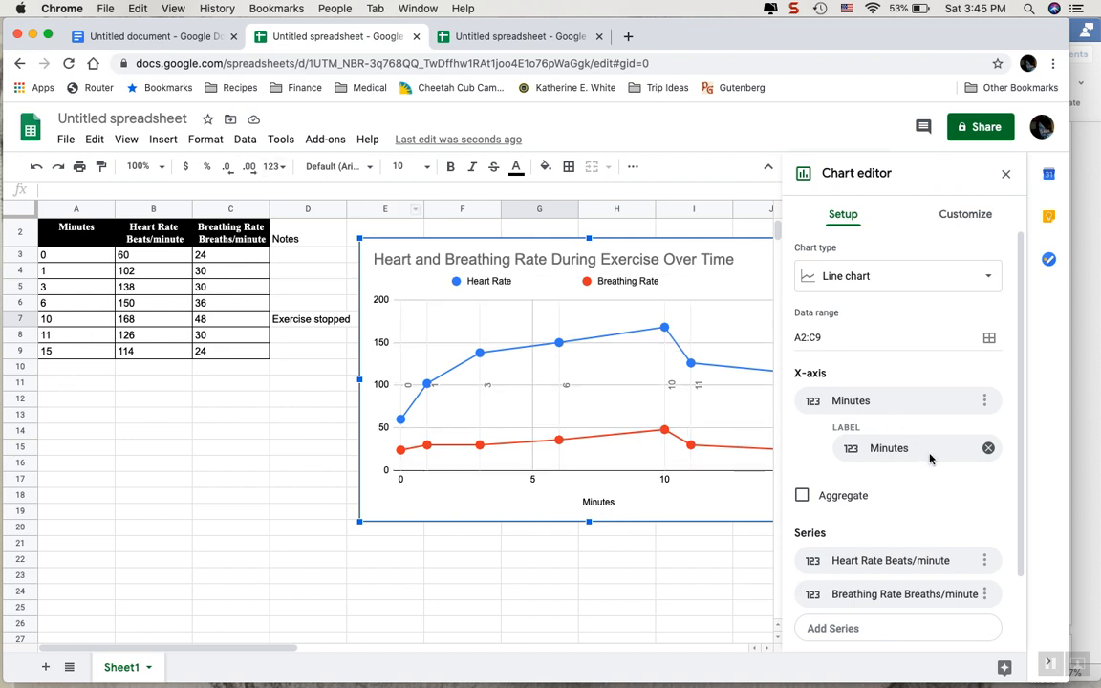
Set the X-axis label data range to the Notes column, Sheet1!D2:D9, and close the chart editor.
{"action": "left_click", "coordinate": [892, 449]}
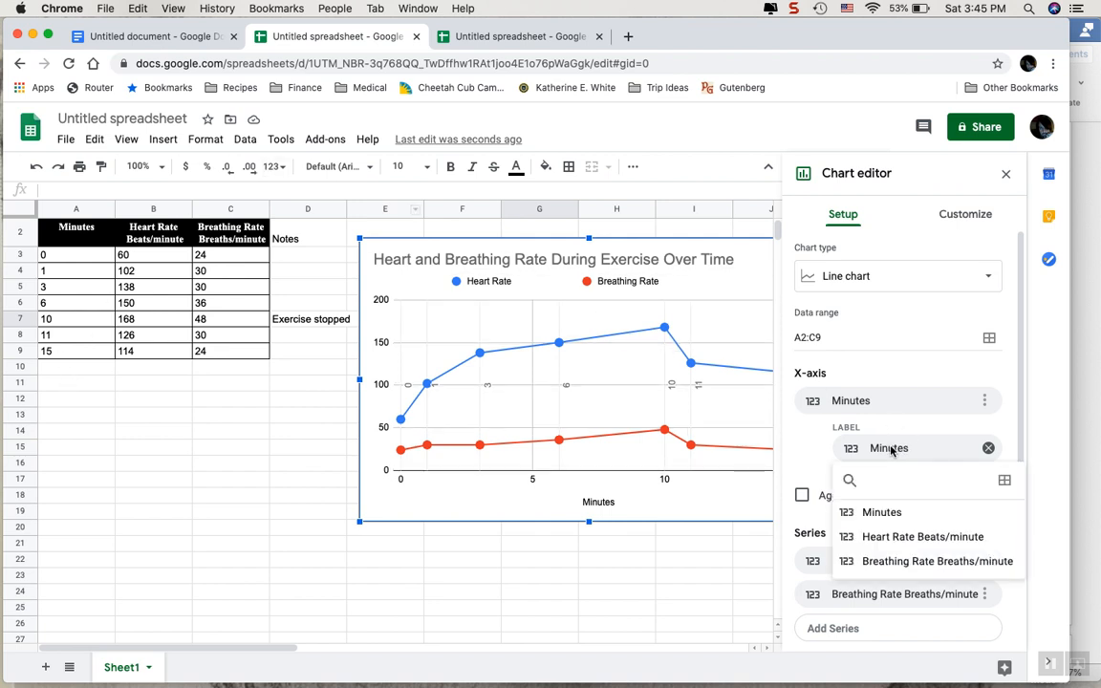
{"action": "left_click", "coordinate": [1004, 483]}
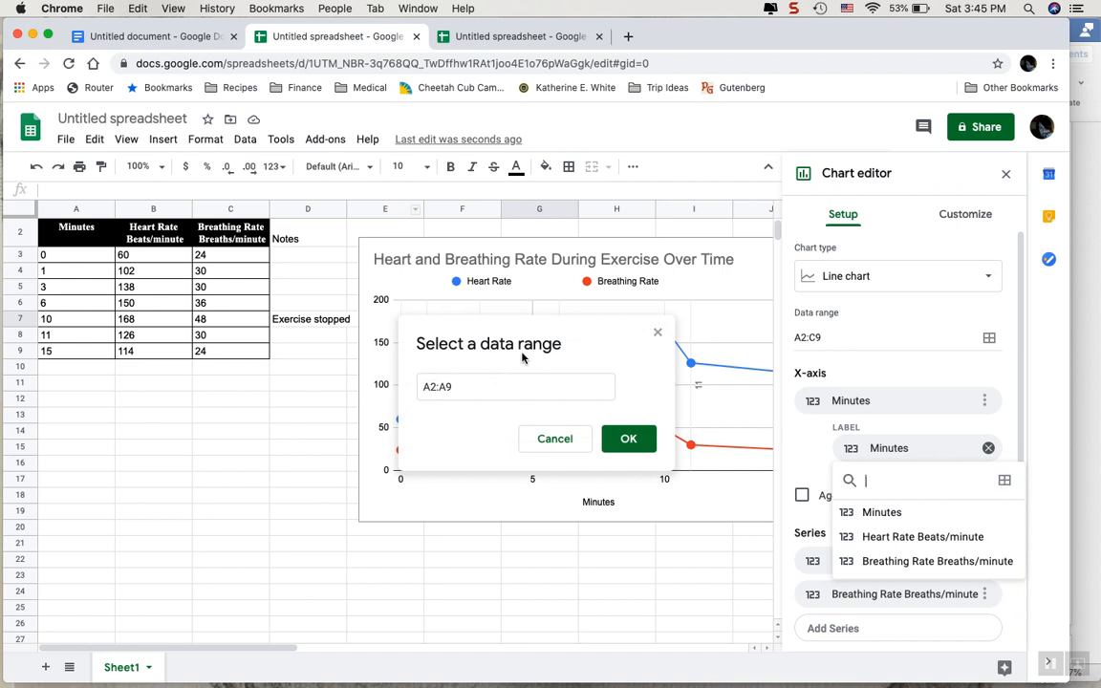
{"action": "left_click", "coordinate": [495, 386]}
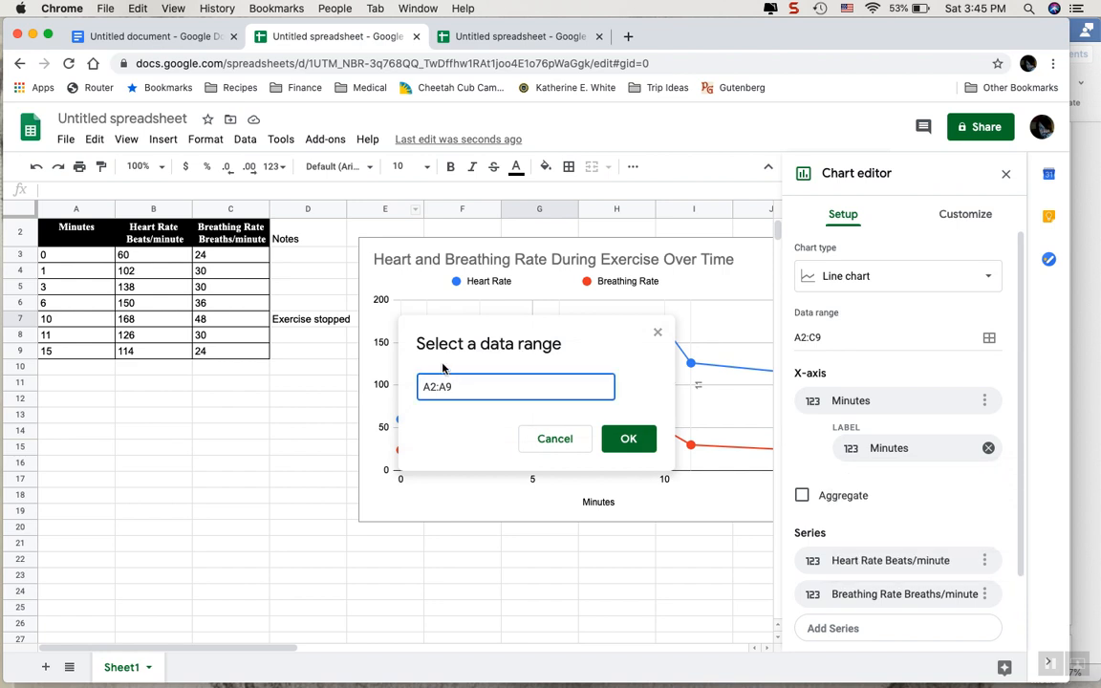
{"action": "left_click", "coordinate": [286, 234]}
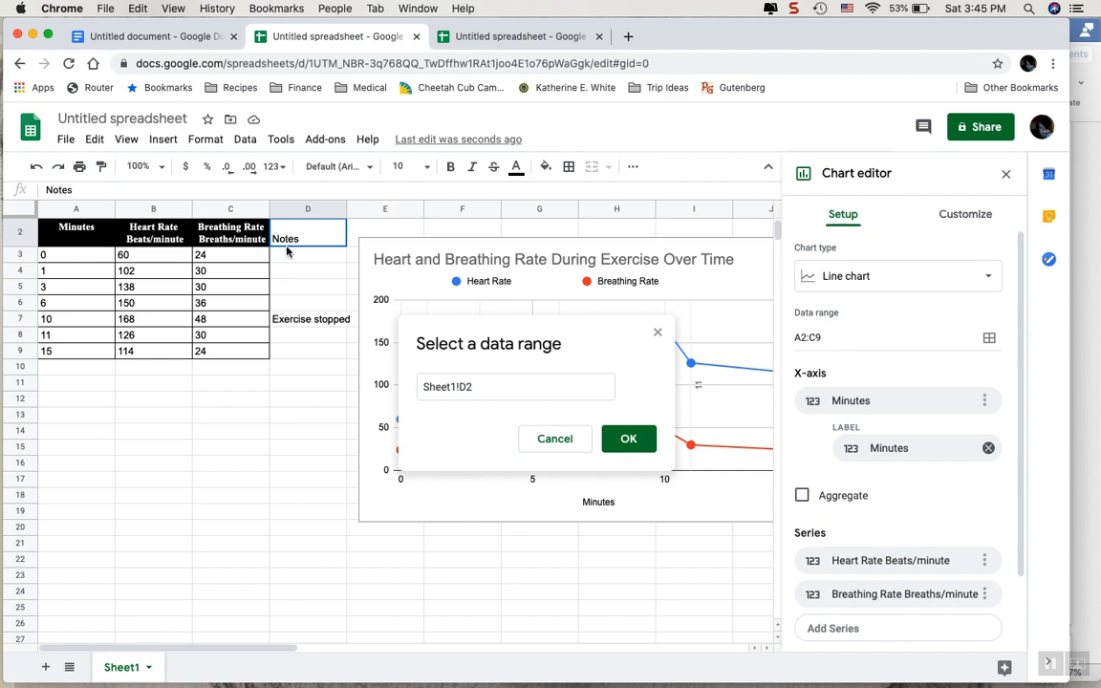
{"action": "left_click_drag", "start_coordinate": [287, 235], "coordinate": [292, 357]}
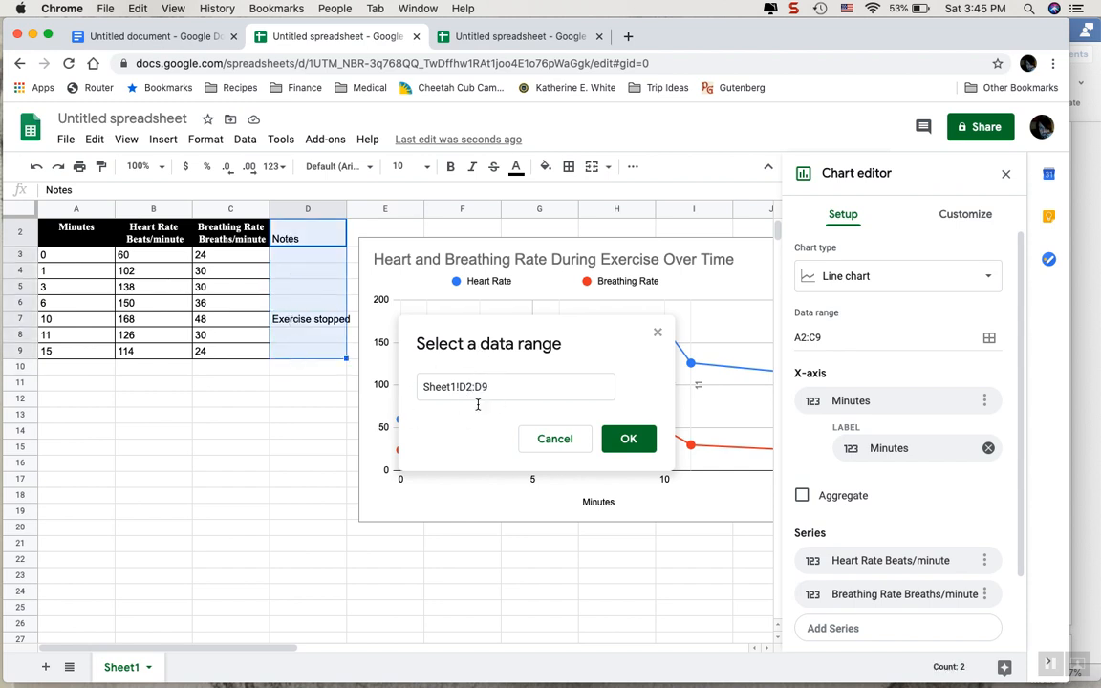
{"action": "left_click", "coordinate": [630, 441]}
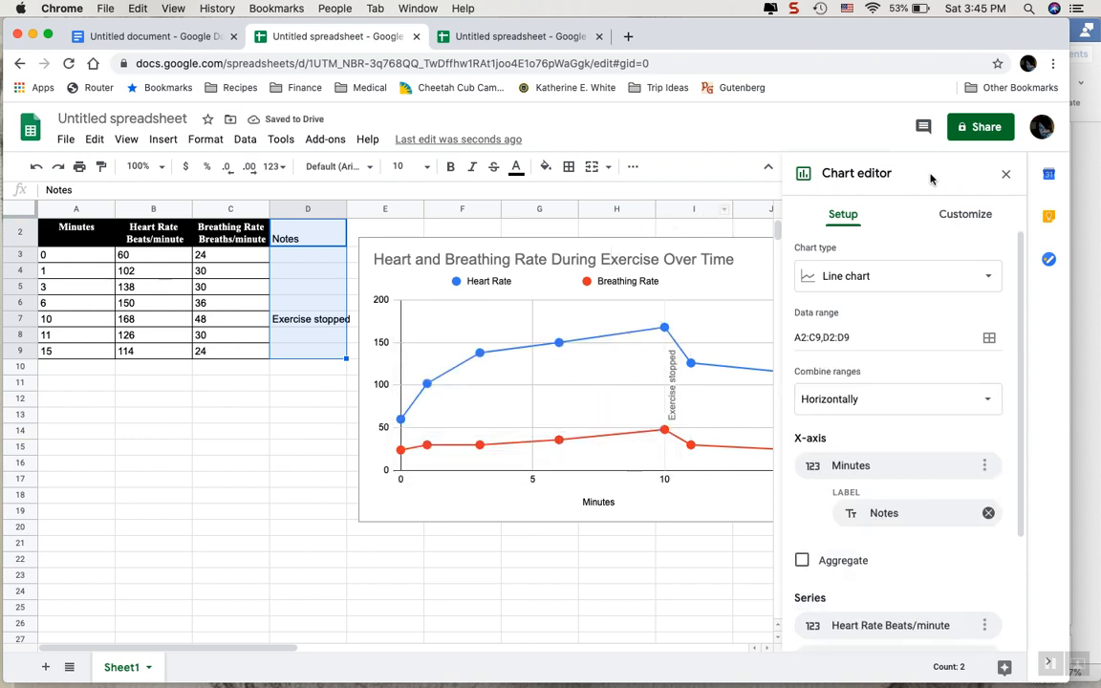
{"action": "left_click", "coordinate": [1006, 175]}
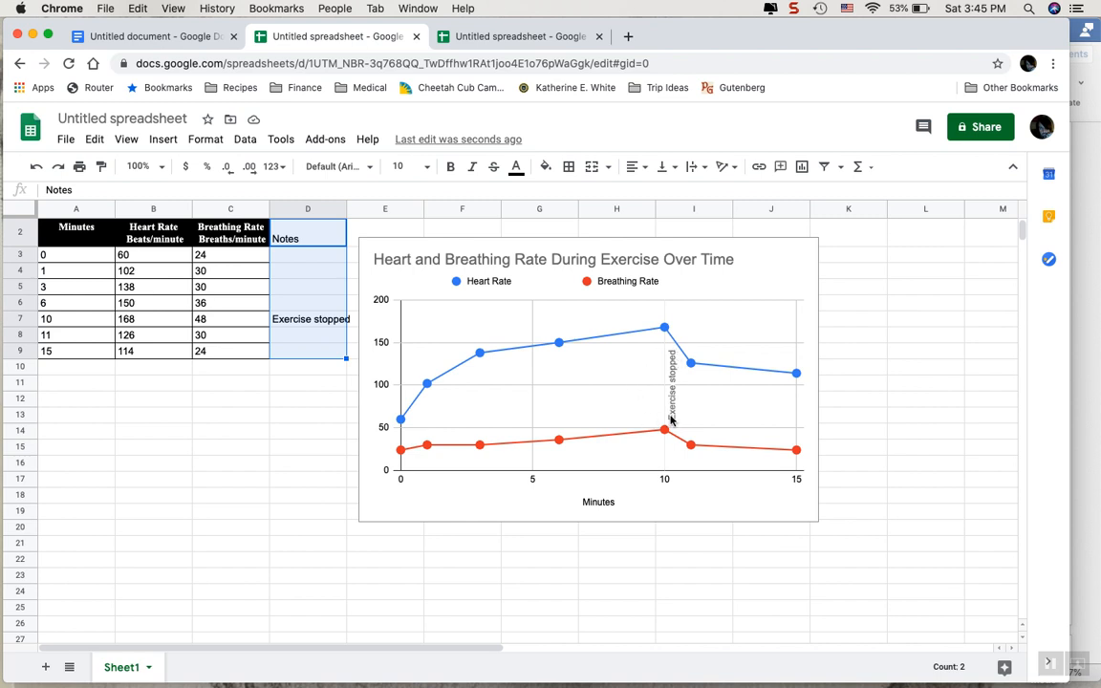
{"action": "left_click", "coordinate": [287, 286]}
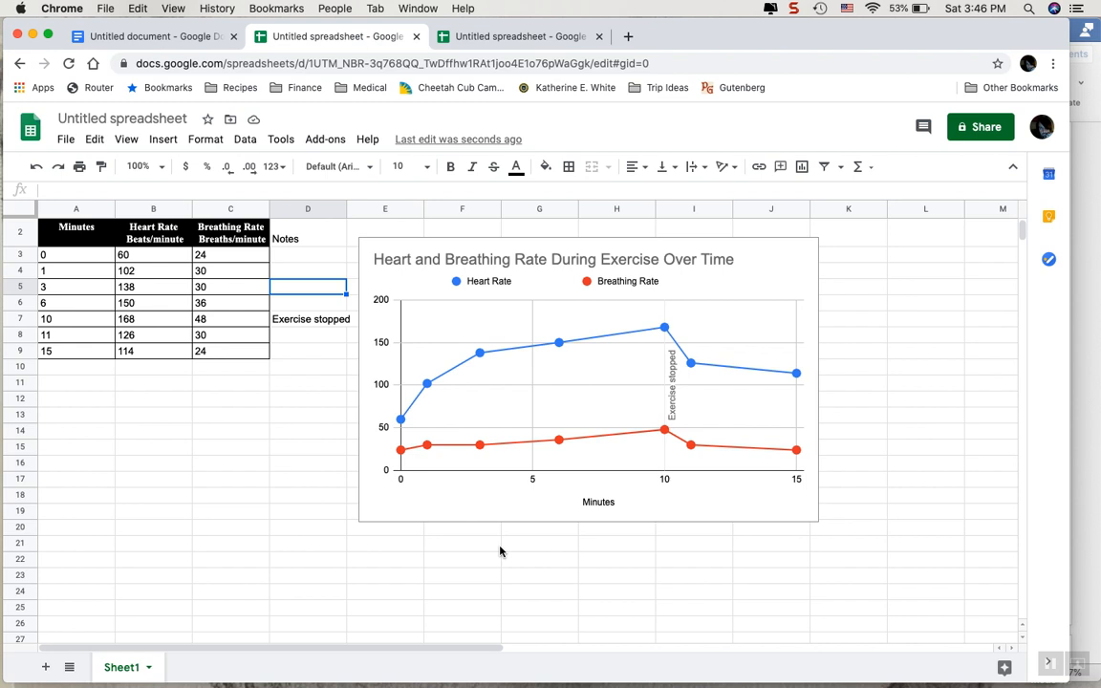
Download the finished line chart as a PNG image.
{"action": "left_click", "coordinate": [738, 286]}
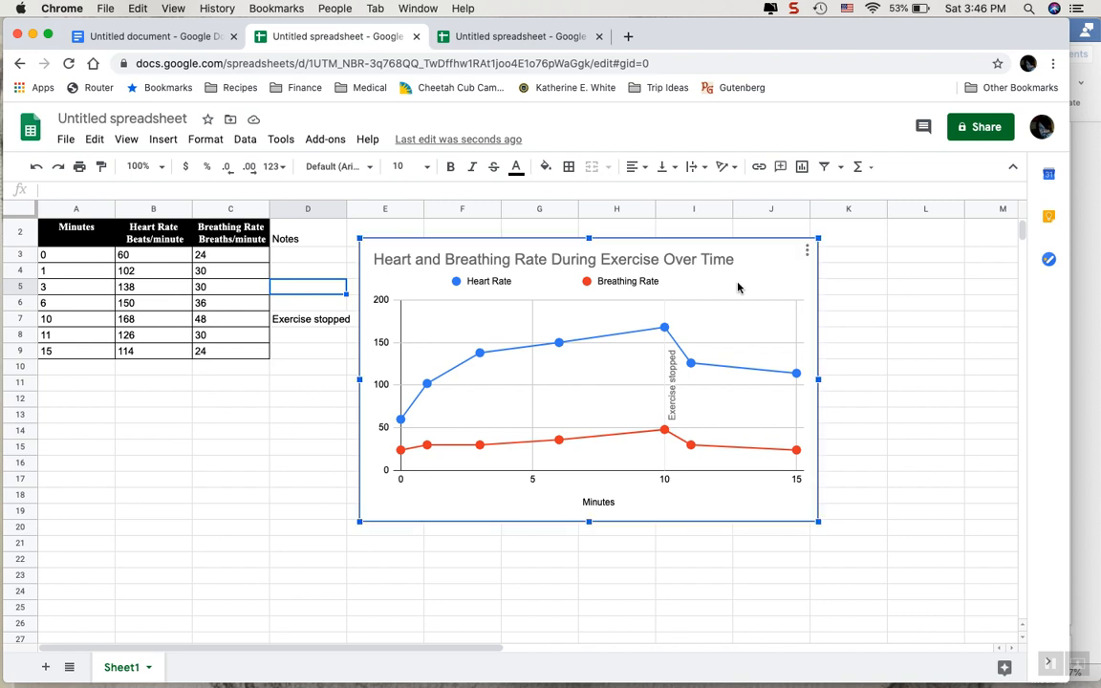
{"action": "left_click", "coordinate": [805, 251]}
{"action": "mouse_move", "coordinate": [748, 323]}
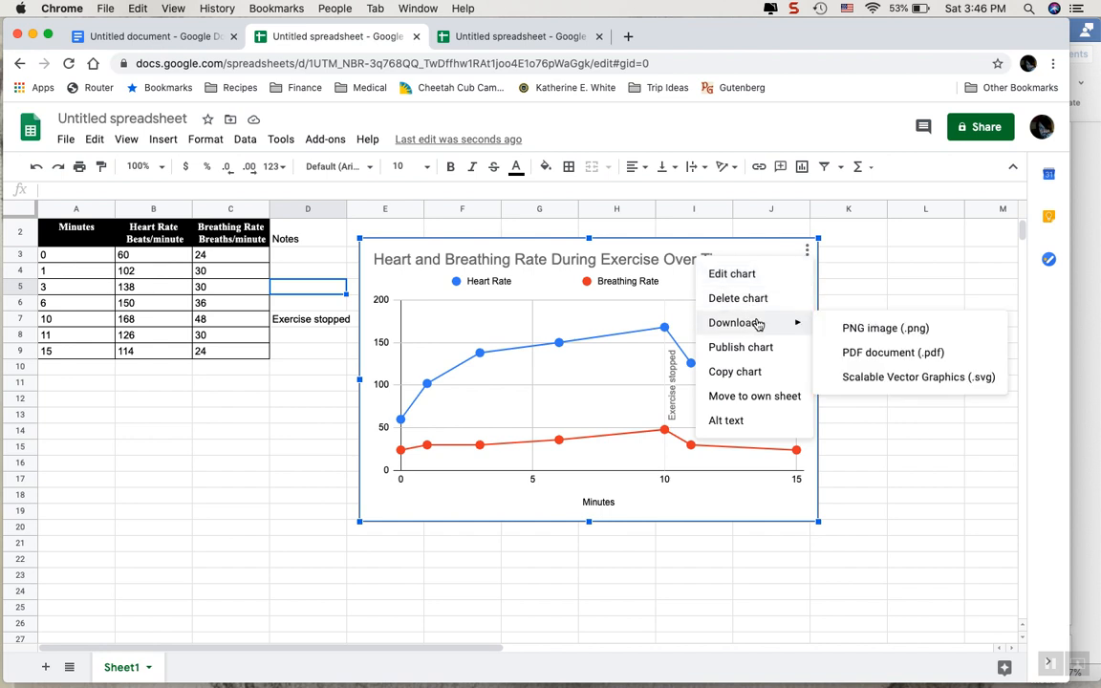
{"action": "left_click", "coordinate": [877, 329]}
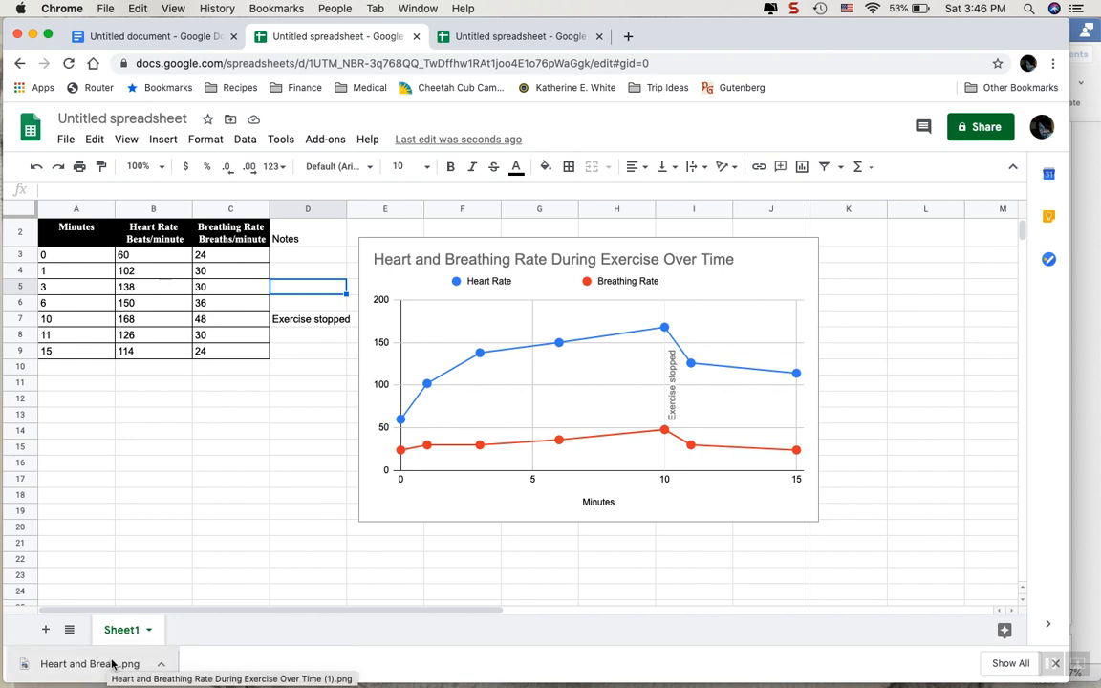
{"action": "left_click", "coordinate": [162, 663]}
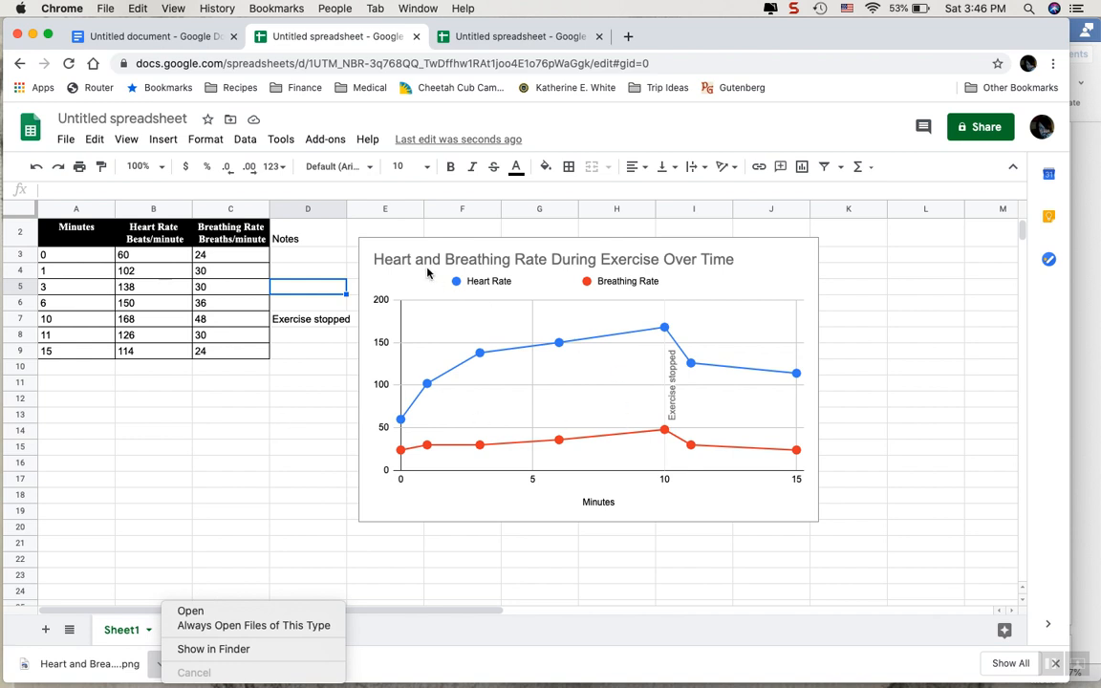
{"action": "left_click", "coordinate": [793, 8]}
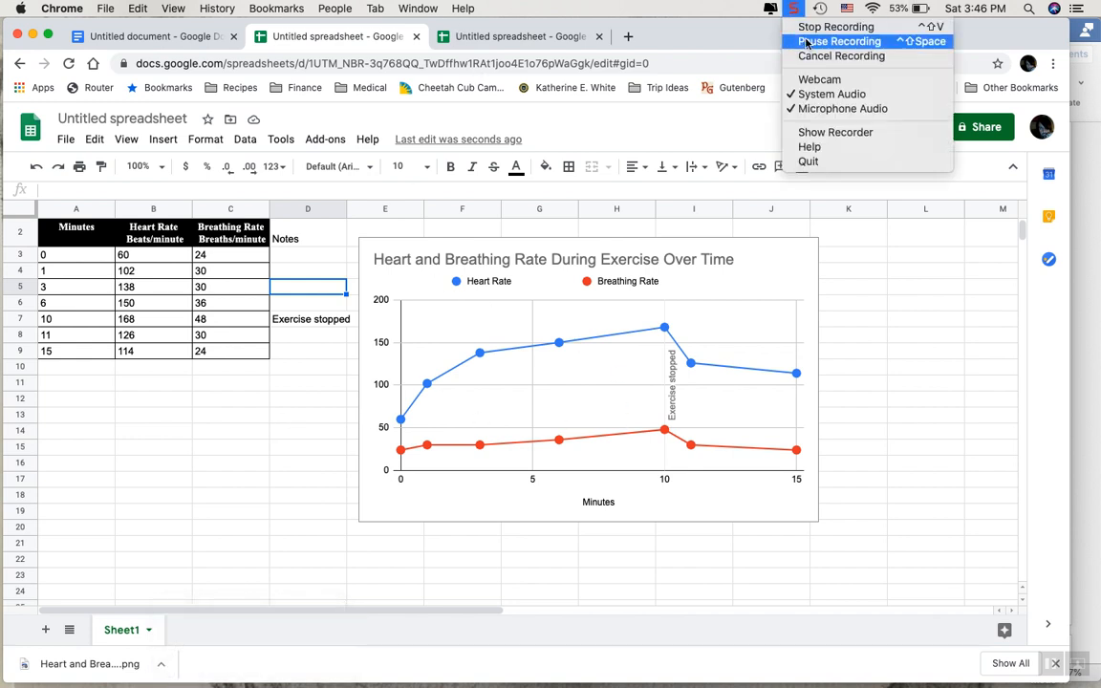